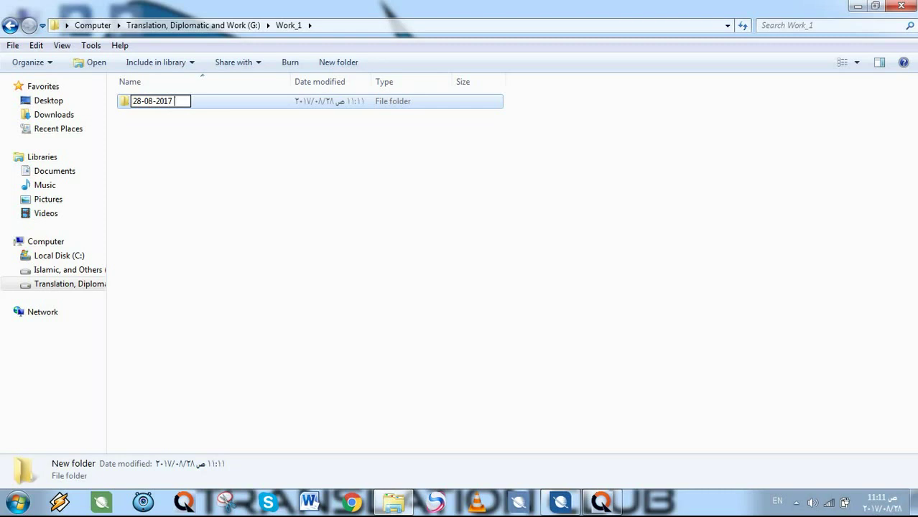
Name the new folder "28-08-2017 Training" and create a Source subfolder in it containing a copy of translation-2.docx.
{"action": "key", "text": "Return"}
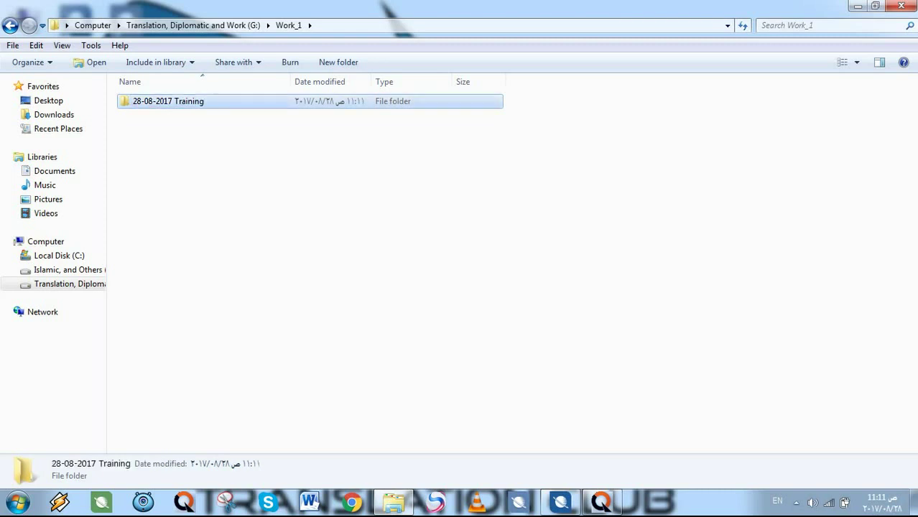
{"action": "key", "text": "Return"}
{"action": "key", "text": "ctrl+shift+n"}
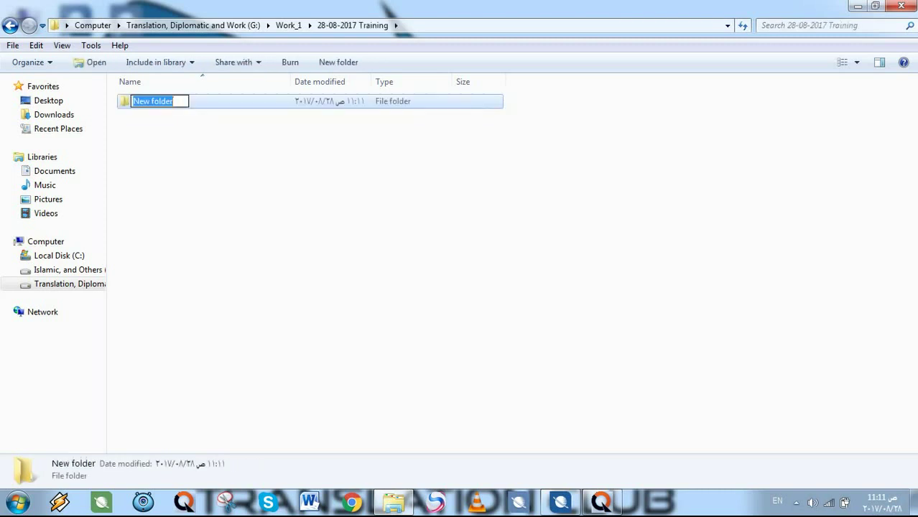
{"action": "type", "text": "Source"}
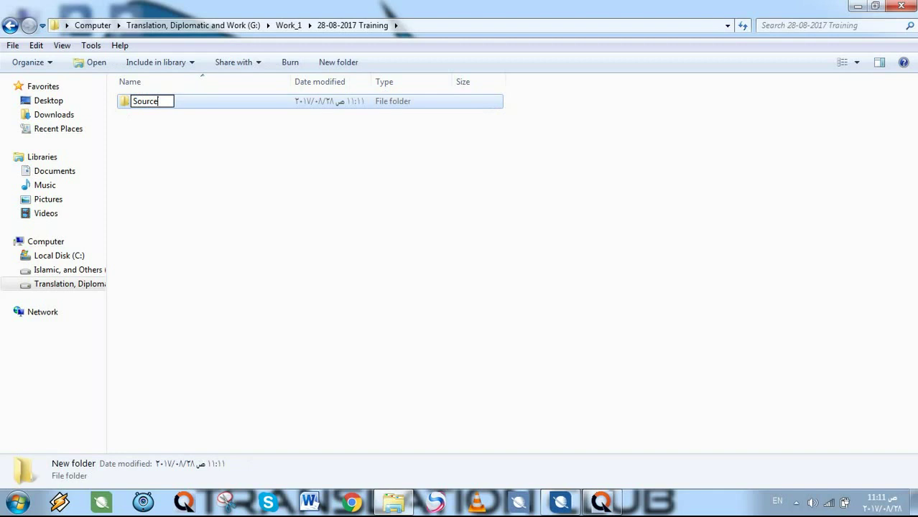
{"action": "key", "text": "Return"}
{"action": "key", "text": "Return"}
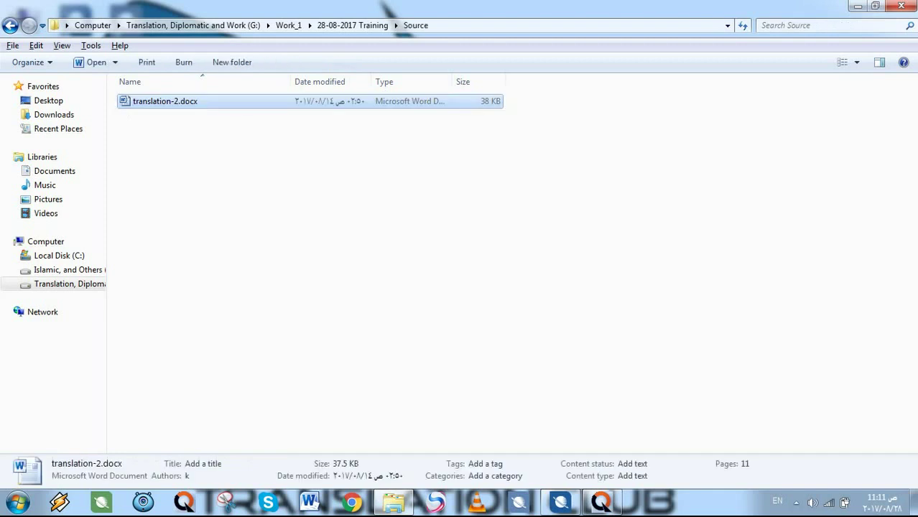
Create a Target folder beside Source in 28-08-2017 Training and paste a copy of translation-2.docx into it.
{"action": "key", "text": "BackSpace"}
{"action": "key", "text": "ctrl+shift+n"}
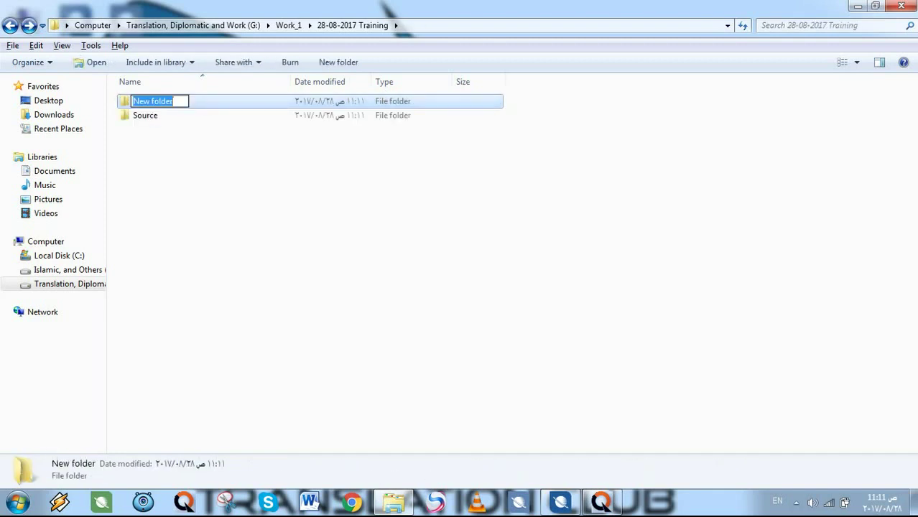
{"action": "type", "text": "Trandla"}
{"action": "key", "text": "BackSpace"}
{"action": "key", "text": "BackSpace"}
{"action": "key", "text": "BackSpace"}
{"action": "key", "text": "BackSpace"}
{"action": "key", "text": "BackSpace"}
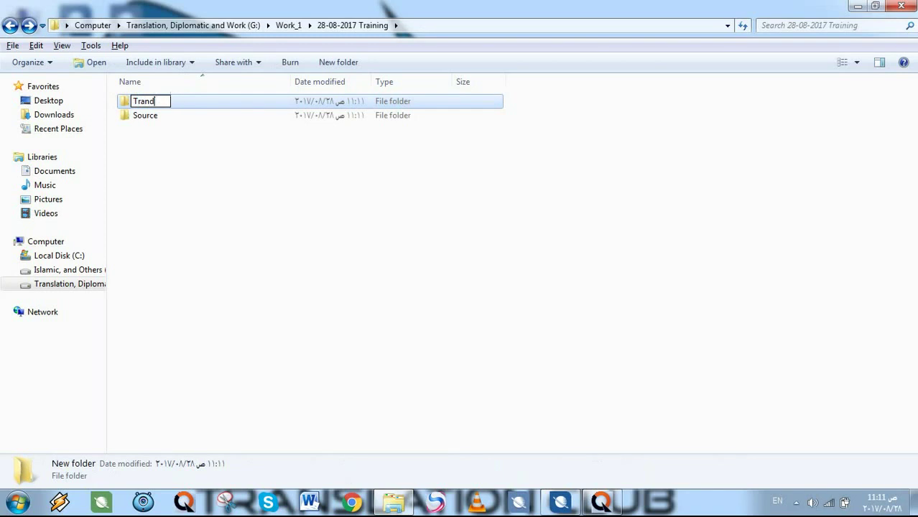
{"action": "key", "text": "BackSpace"}
{"action": "type", "text": "arget"}
{"action": "key", "text": "Return"}
{"action": "key", "text": "Return"}
{"action": "key", "text": "ctrl+v"}
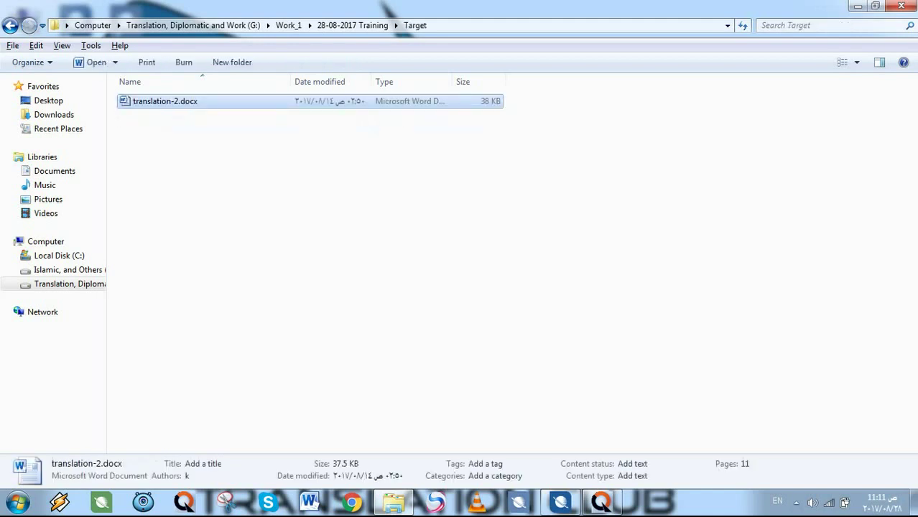
Paste a copy of translation-2.docx directly into the 28-08-2017 Training folder and open that copy in Word.
{"action": "key", "text": "BackSpace"}
{"action": "key", "text": "ctrl+v"}
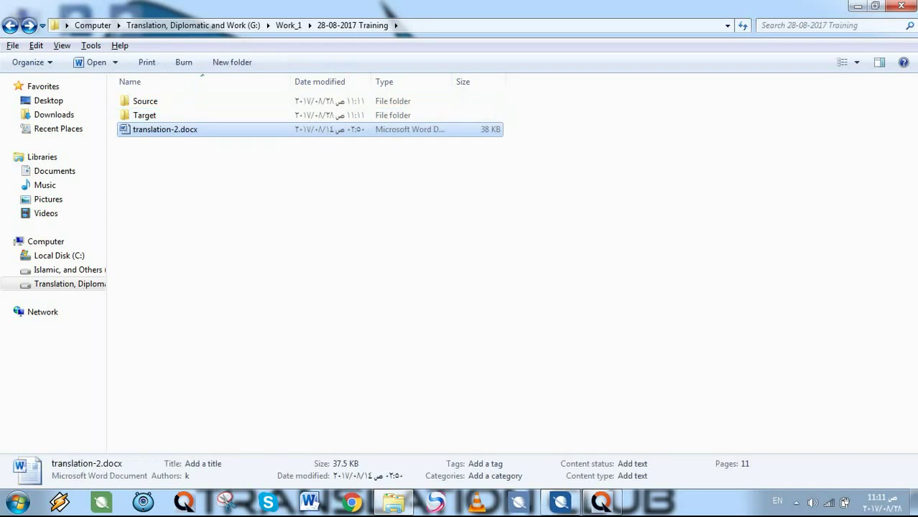
{"action": "key", "text": "Return"}
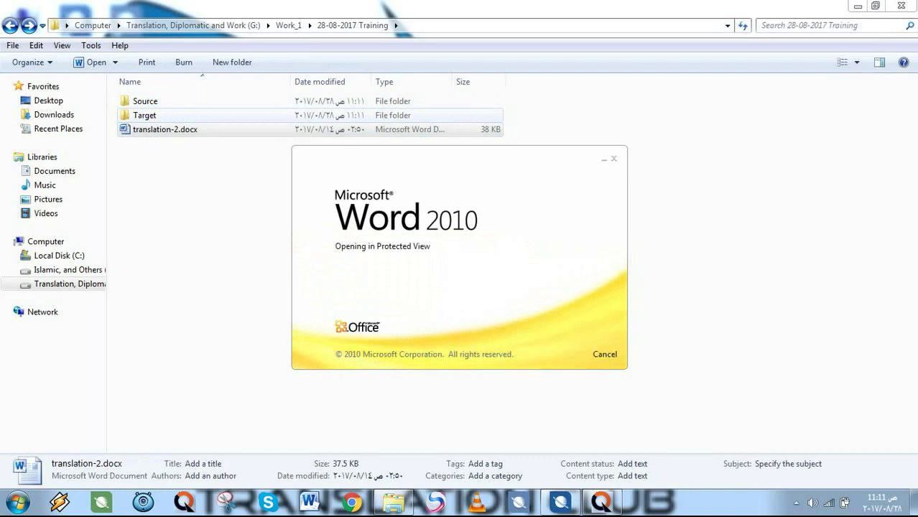
Open the Target folder in File Explorer and copy its full path.
{"action": "double_click", "coordinate": [144, 115]}
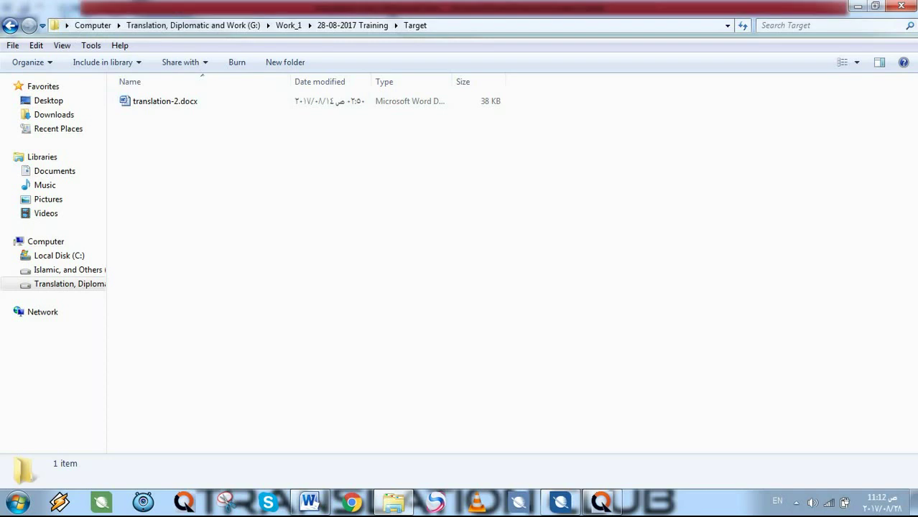
{"action": "key", "text": "alt+d"}
{"action": "key", "text": "ctrl+c"}
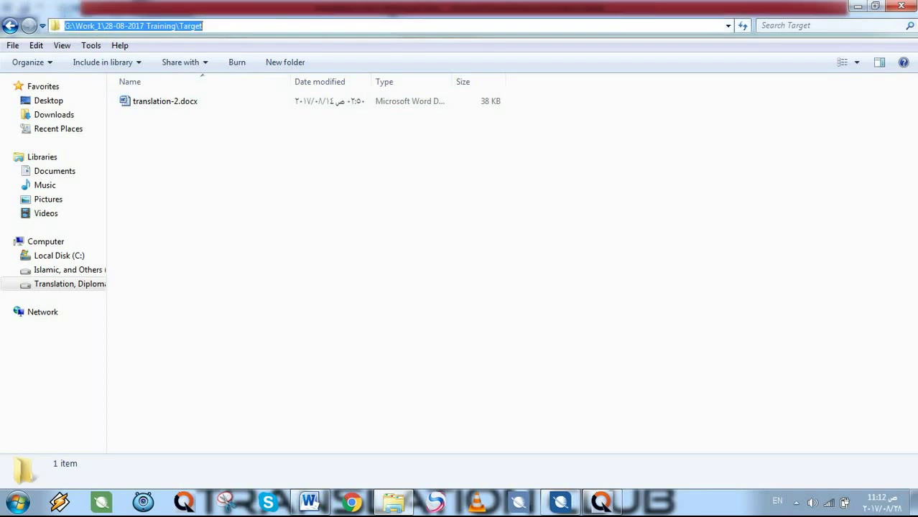
Switch to memoQ and start a new project without a template.
{"action": "left_click", "coordinate": [600, 500]}
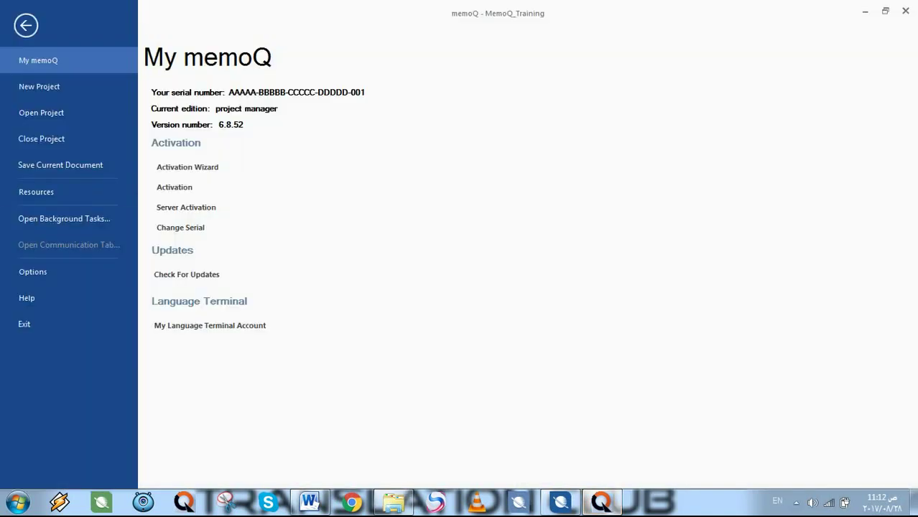
{"action": "left_click", "coordinate": [26, 25]}
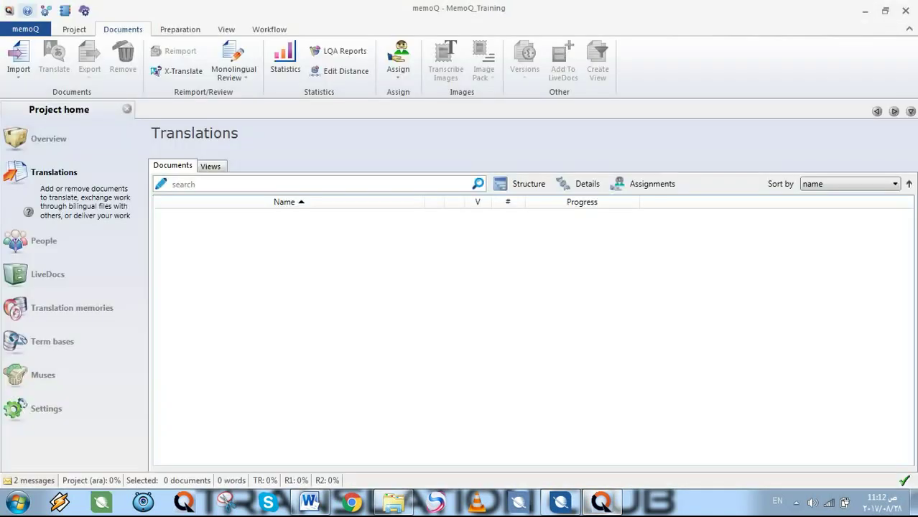
{"action": "left_click", "coordinate": [25, 29]}
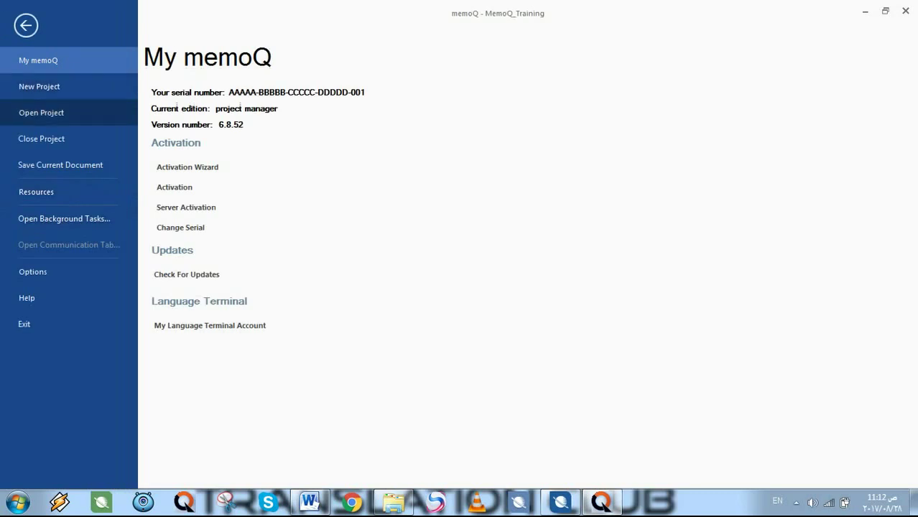
{"action": "left_click", "coordinate": [41, 112]}
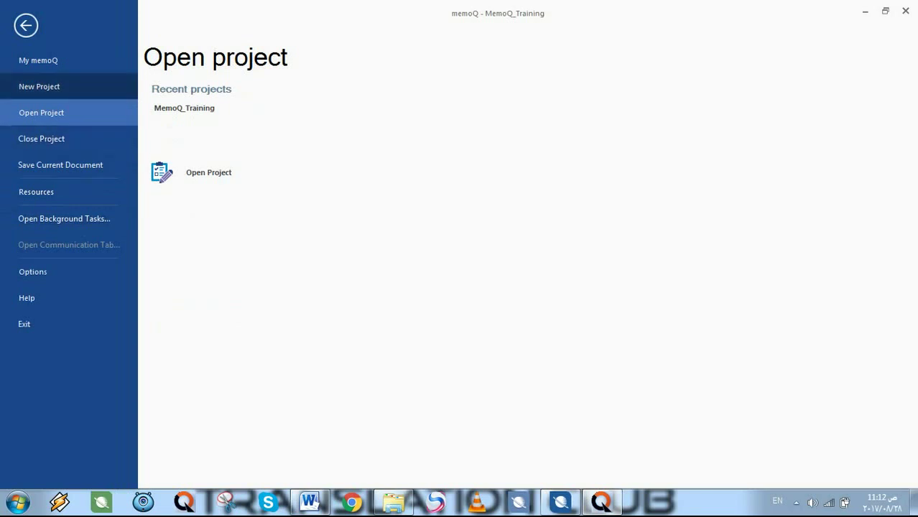
{"action": "left_click", "coordinate": [39, 86]}
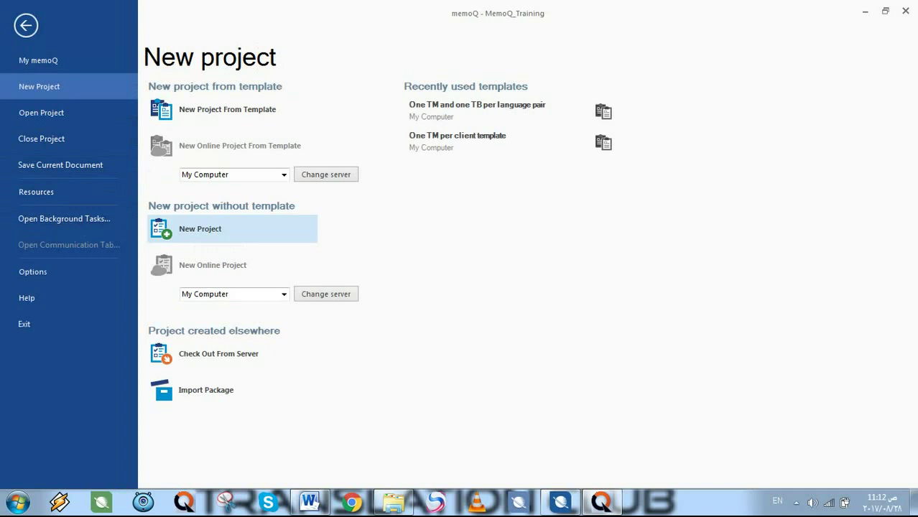
{"action": "left_click", "coordinate": [199, 228]}
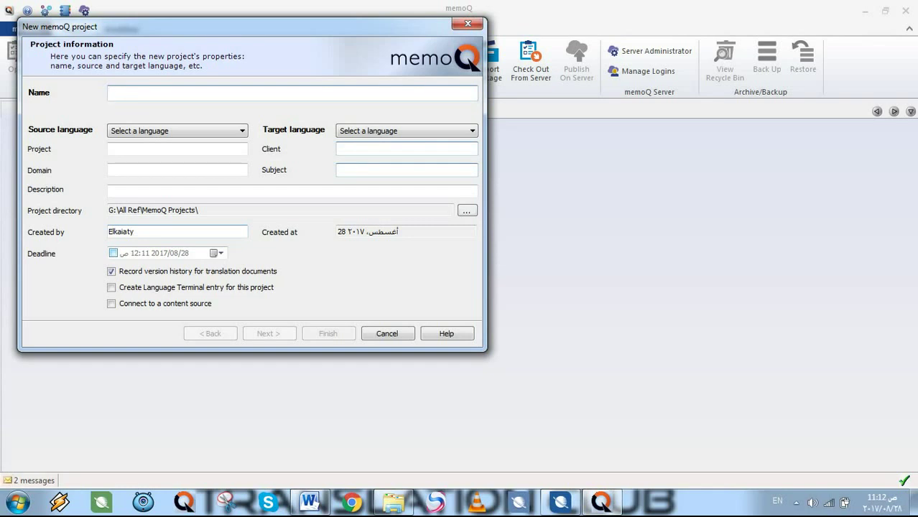
Name the project Training and set English as the source language and Arabic as the target language.
{"action": "type", "text": "Tra"}
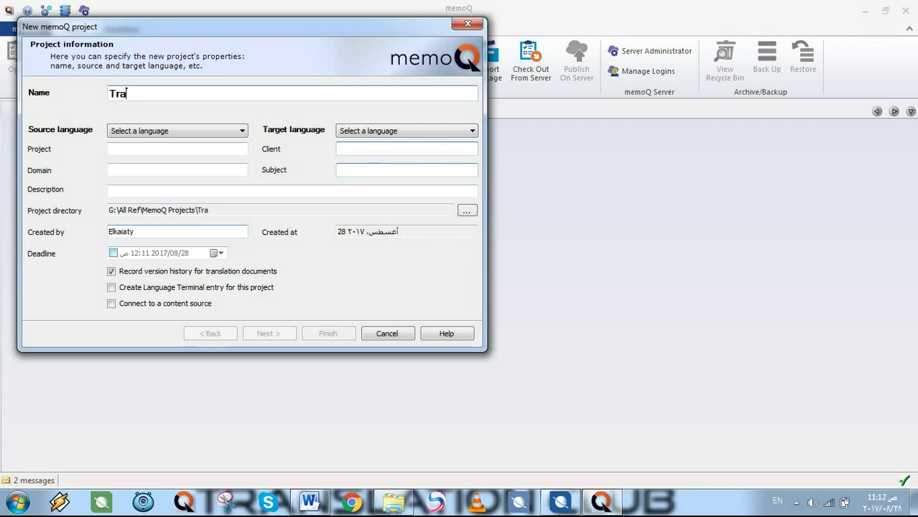
{"action": "type", "text": "ining"}
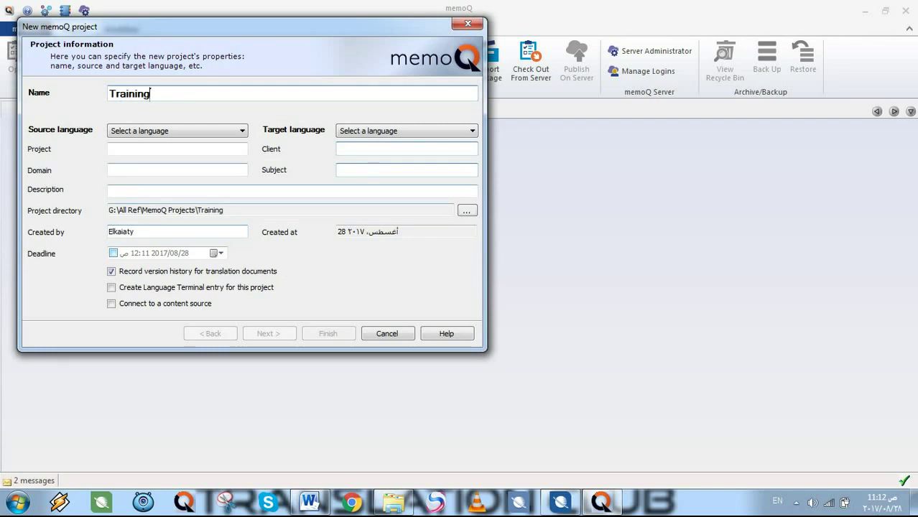
{"action": "left_click", "coordinate": [177, 131]}
{"action": "left_click", "coordinate": [122, 160]}
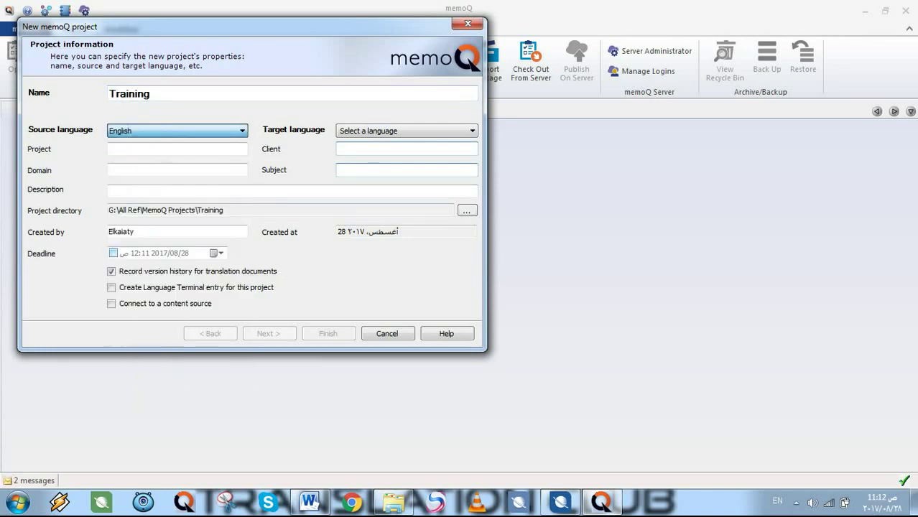
{"action": "key", "text": "Tab"}
{"action": "key", "text": "alt+Down"}
{"action": "key", "text": "Down"}
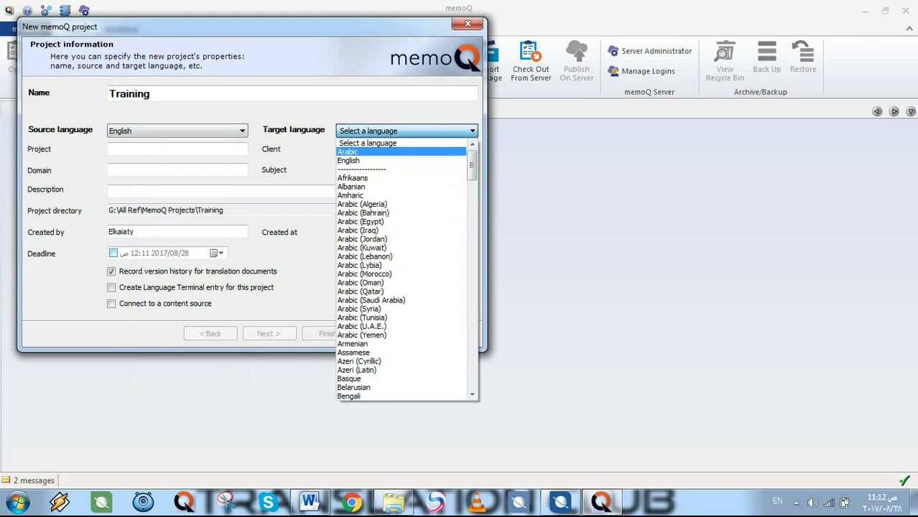
{"action": "key", "text": "Return"}
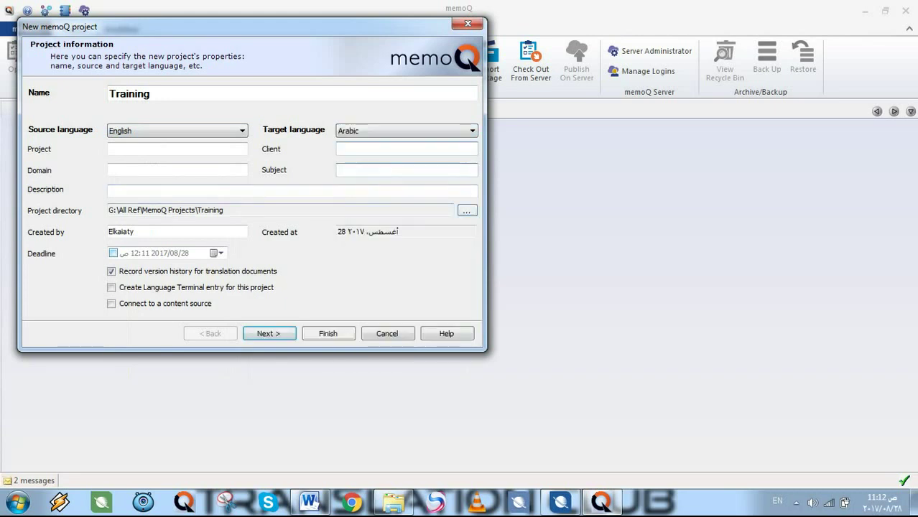
Set the project directory's parent folder to G:\Work_1\28-08-2017 Training, reaching it from the copied Target path.
{"action": "key", "text": "space"}
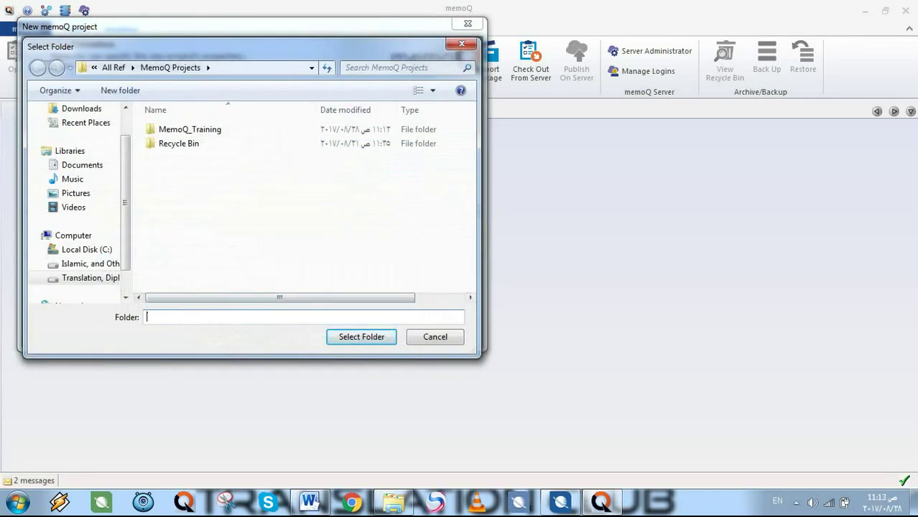
{"action": "key", "text": "ctrl+v"}
{"action": "key", "text": "Return"}
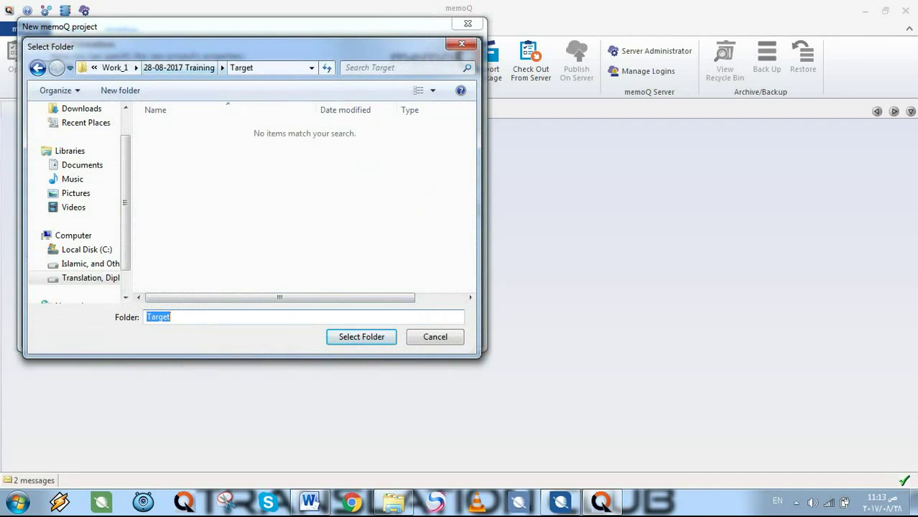
{"action": "left_click", "coordinate": [179, 67]}
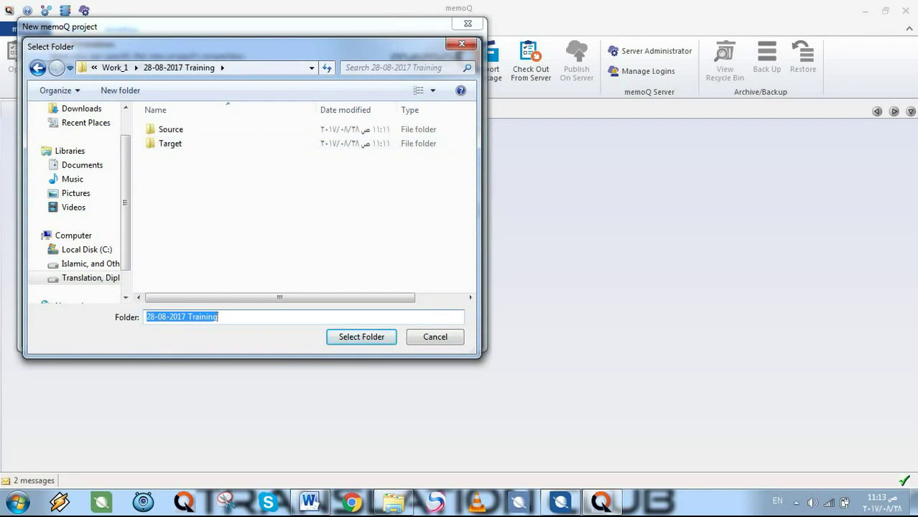
{"action": "left_click", "coordinate": [361, 337]}
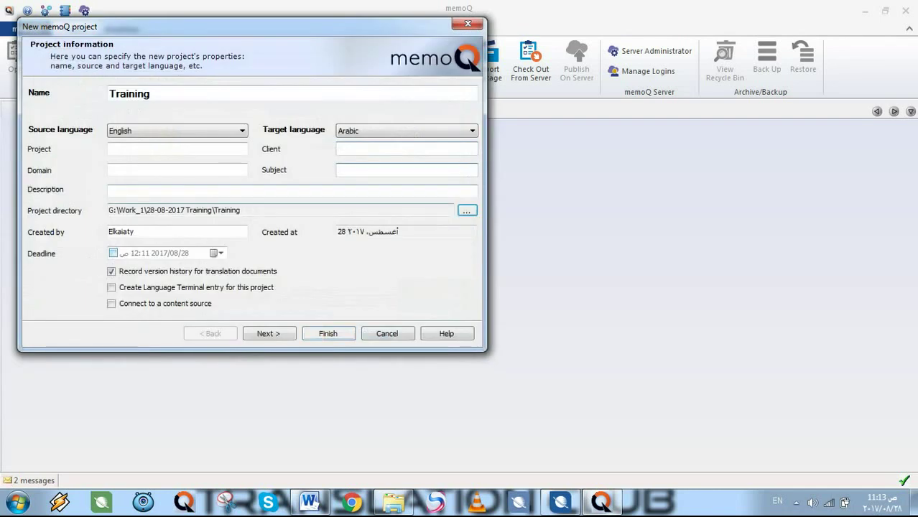
Enter T.C as the project's creator and finish creating the project.
{"action": "key", "text": "Tab"}
{"action": "type", "text": "T.C"}
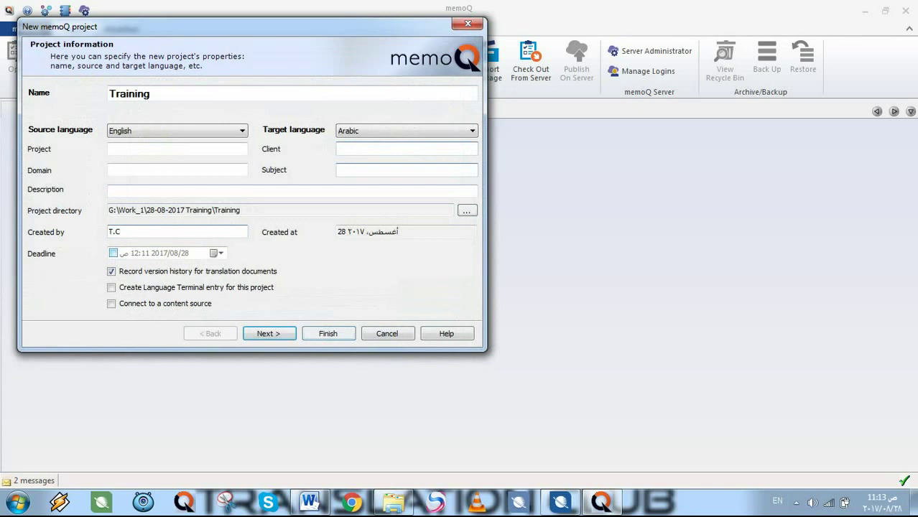
{"action": "left_click", "coordinate": [327, 333]}
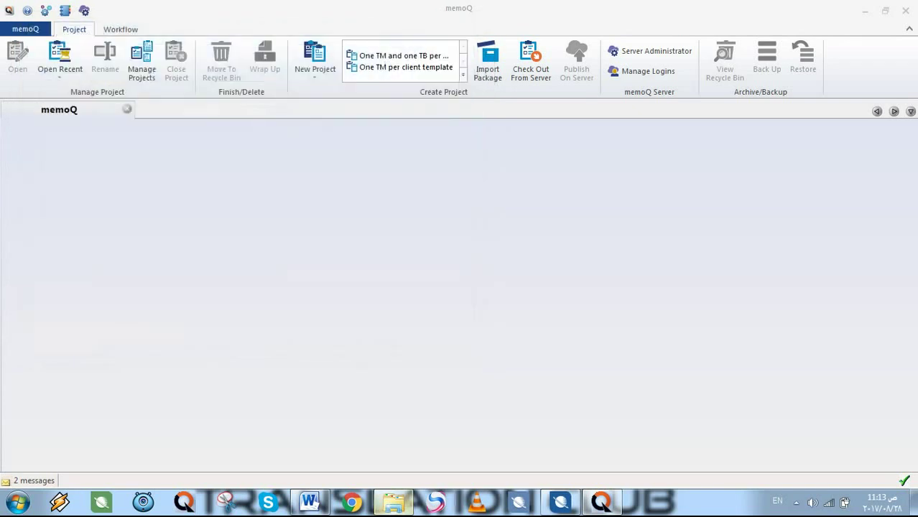
Switch to File Explorer and check the project's Training folder inside 28-08-2017 Training.
{"action": "left_click", "coordinate": [393, 502]}
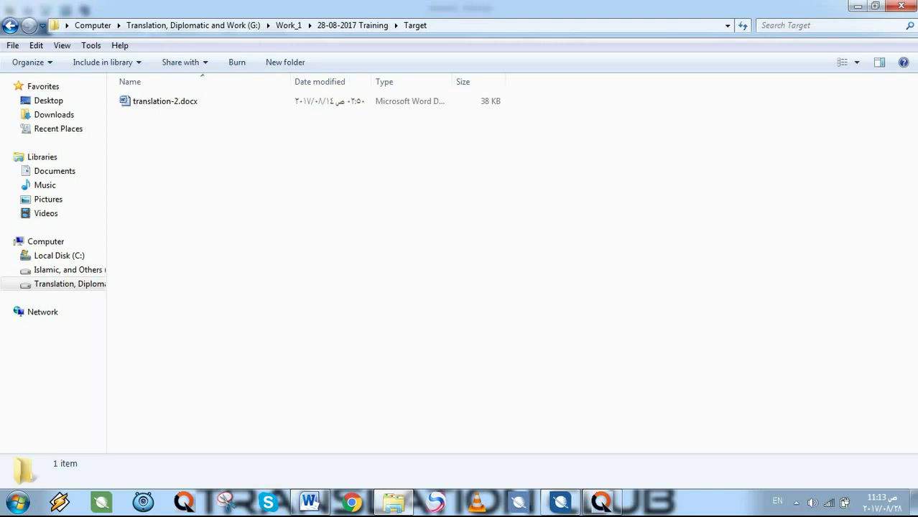
{"action": "key", "text": "BackSpace"}
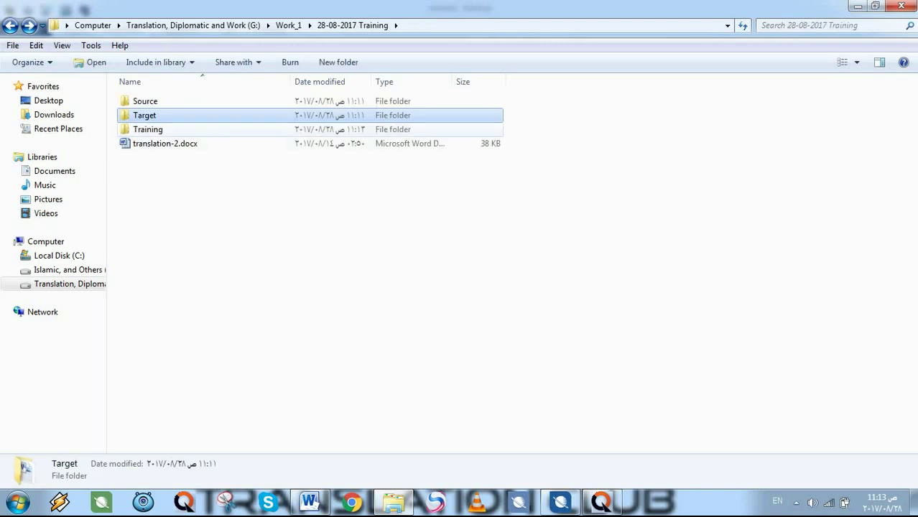
{"action": "left_click", "coordinate": [148, 129]}
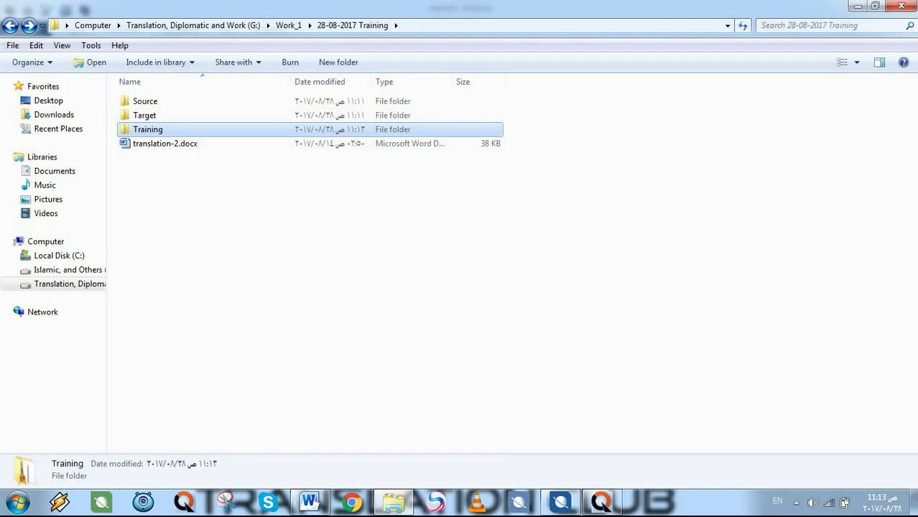
Switch back to memoQ and import translation-2.docx from the Target folder of 28-08-2017 Training into the project.
{"action": "left_click", "coordinate": [602, 502]}
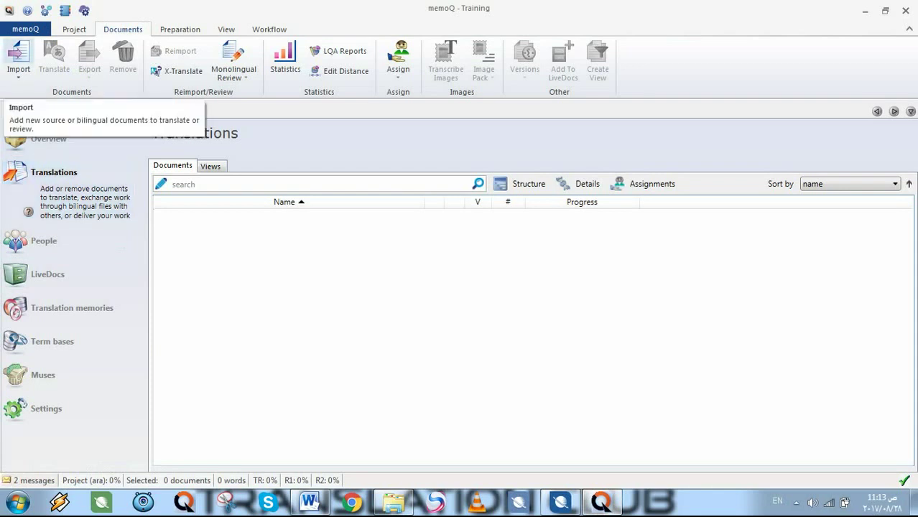
{"action": "left_click", "coordinate": [19, 56]}
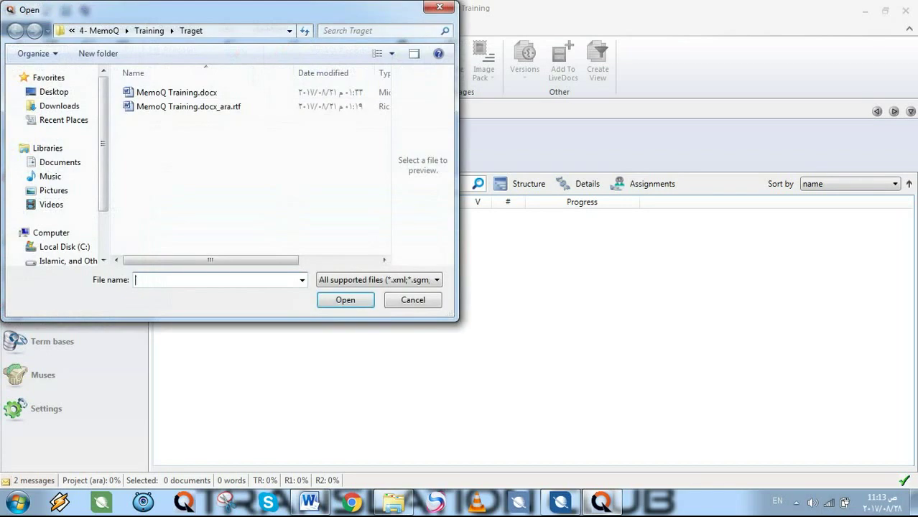
{"action": "type", "text": "D:\\Work_1\\28-08-2017 Training\\Target"}
{"action": "key", "text": "Return"}
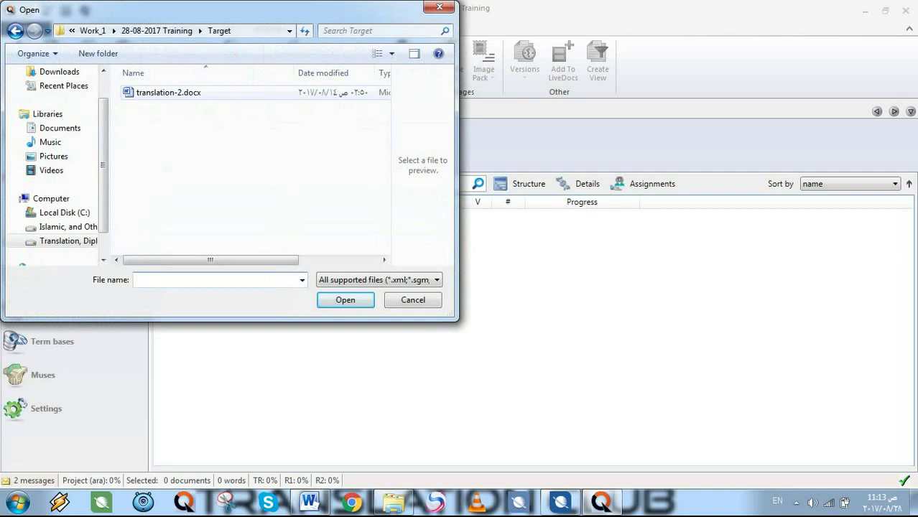
{"action": "key", "text": "Escape"}
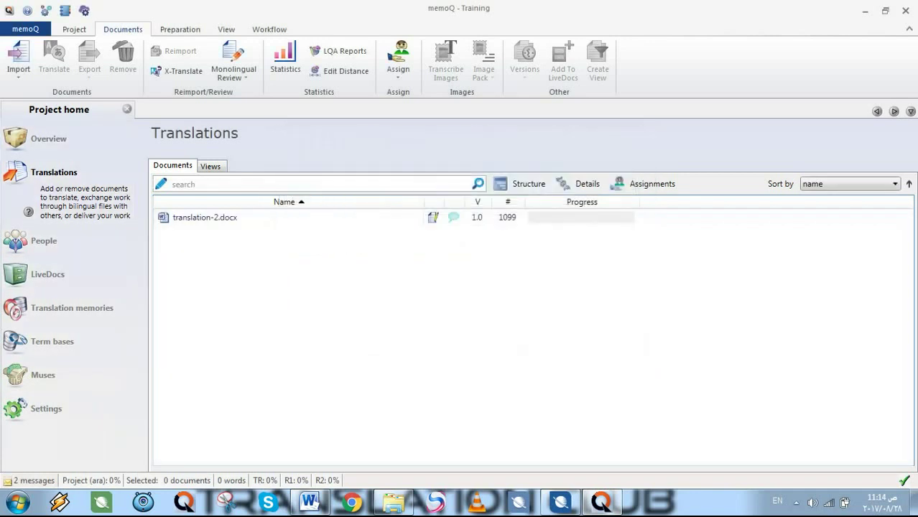
Start a new local English-to-Arabic translation memory for the project and name it Press_Release.
{"action": "left_click", "coordinate": [205, 217]}
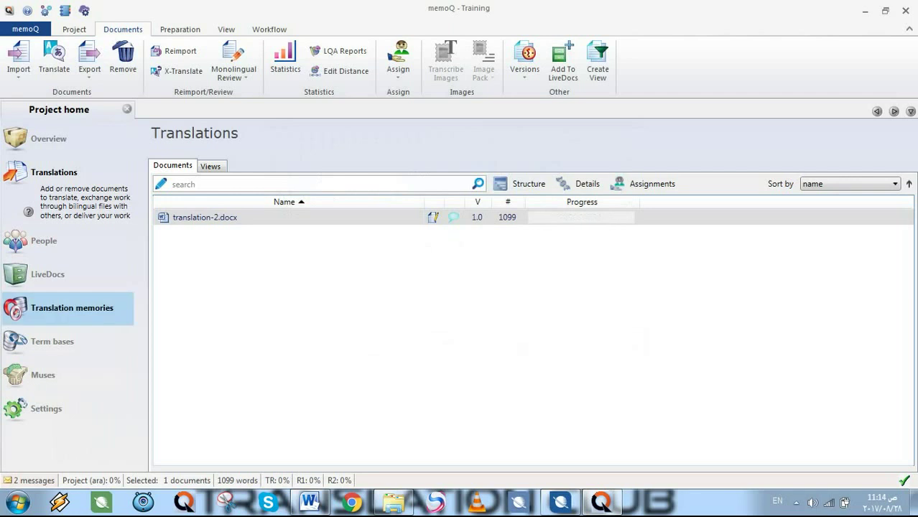
{"action": "left_click", "coordinate": [72, 308]}
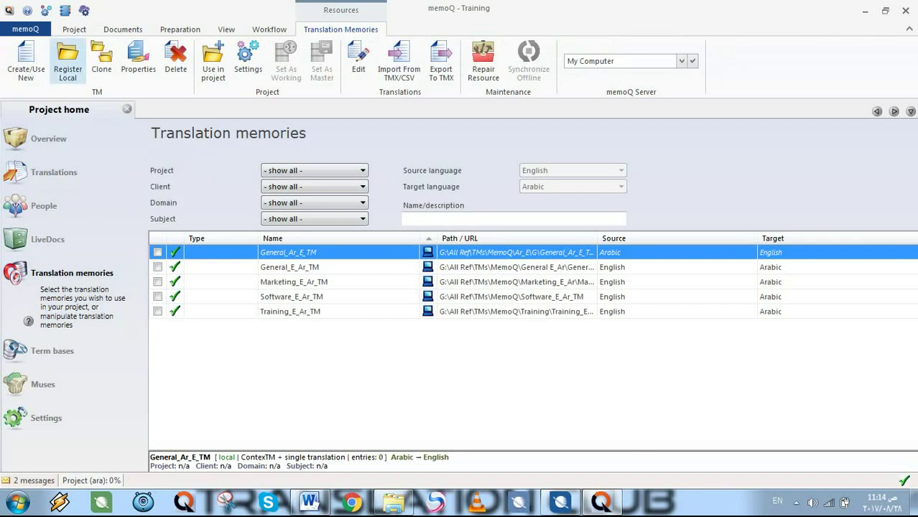
{"action": "left_click", "coordinate": [25, 61]}
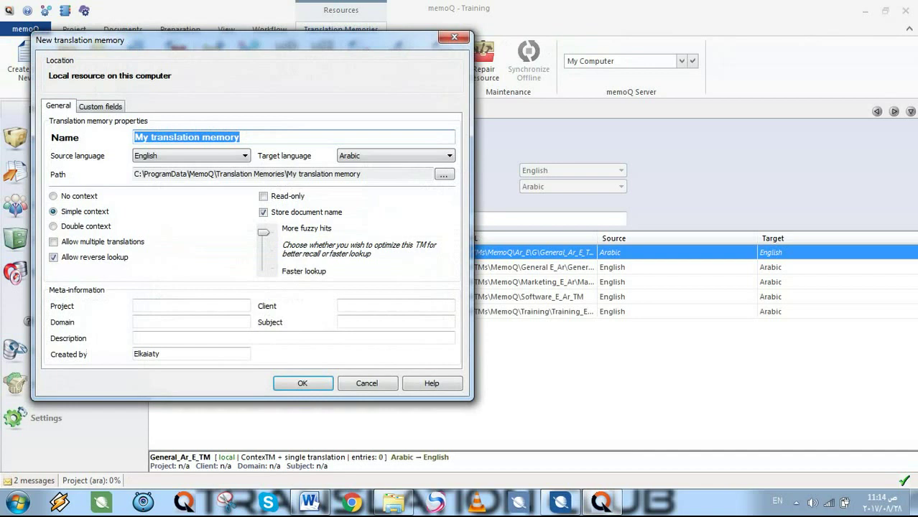
{"action": "type", "text": "e"}
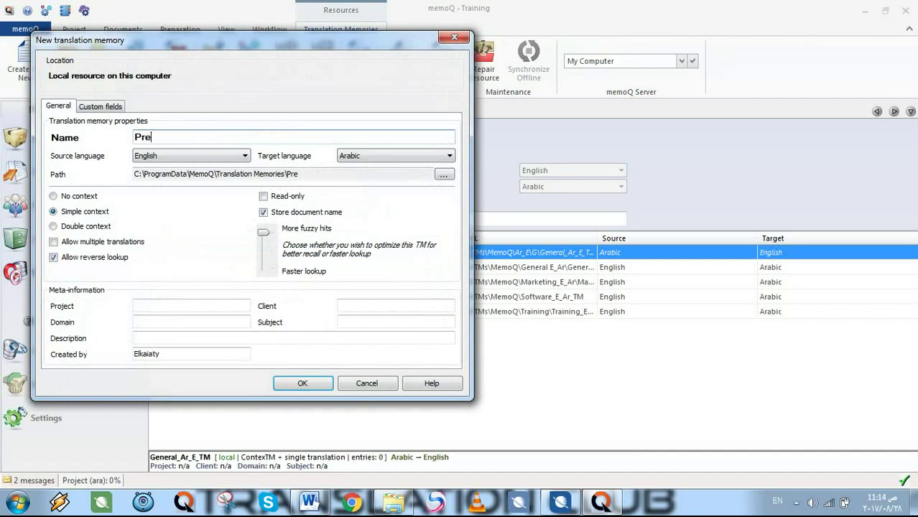
{"action": "type", "text": "ss_Release"}
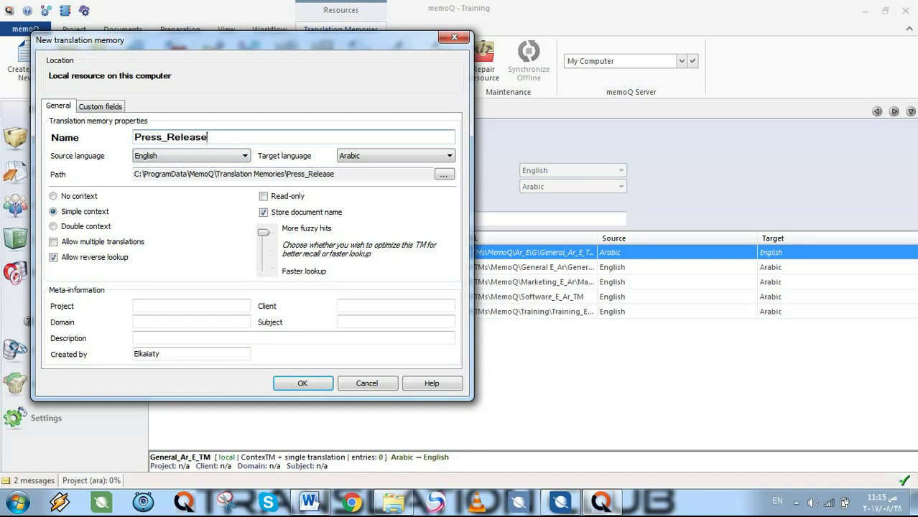
Browse to G:\All Ref\TMs\MemoQ to choose the storage path for the Press_Release translation memory.
{"action": "left_click", "coordinate": [444, 174]}
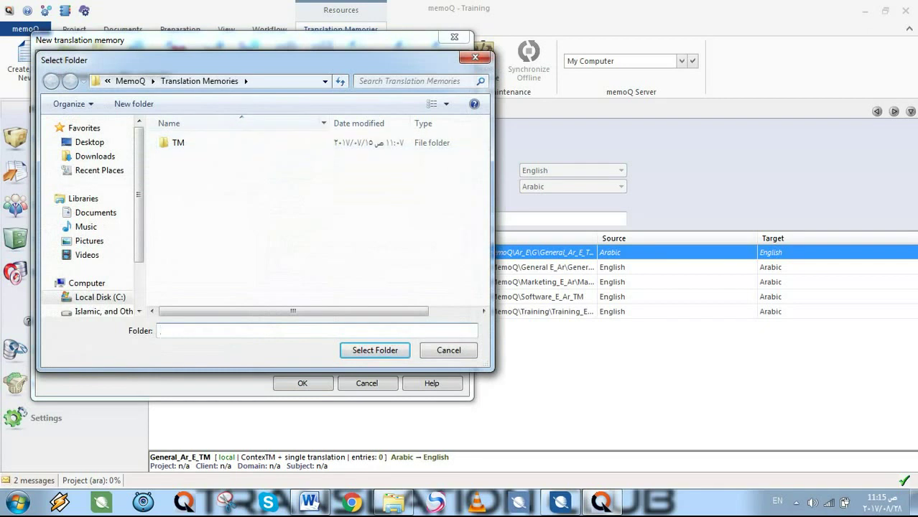
{"action": "scroll", "coordinate": [79, 252], "scroll_direction": "down", "scroll_amount": 3}
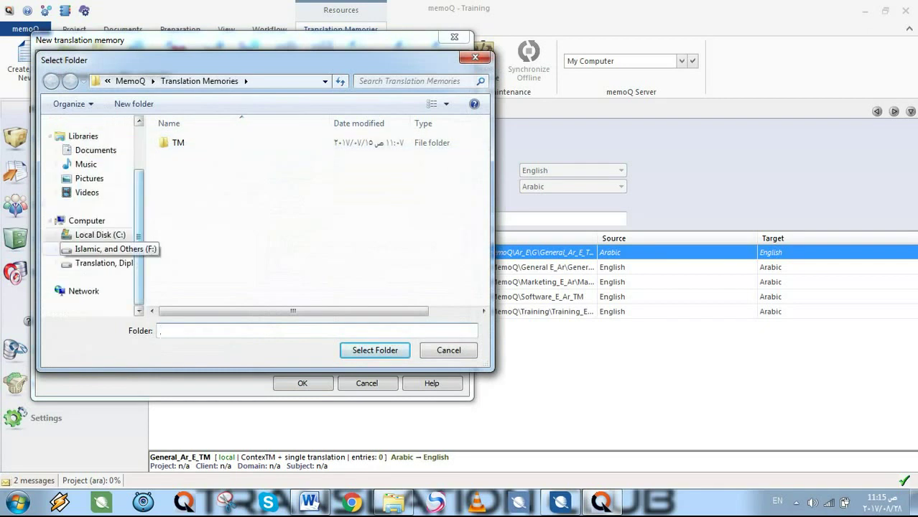
{"action": "left_click", "coordinate": [101, 263]}
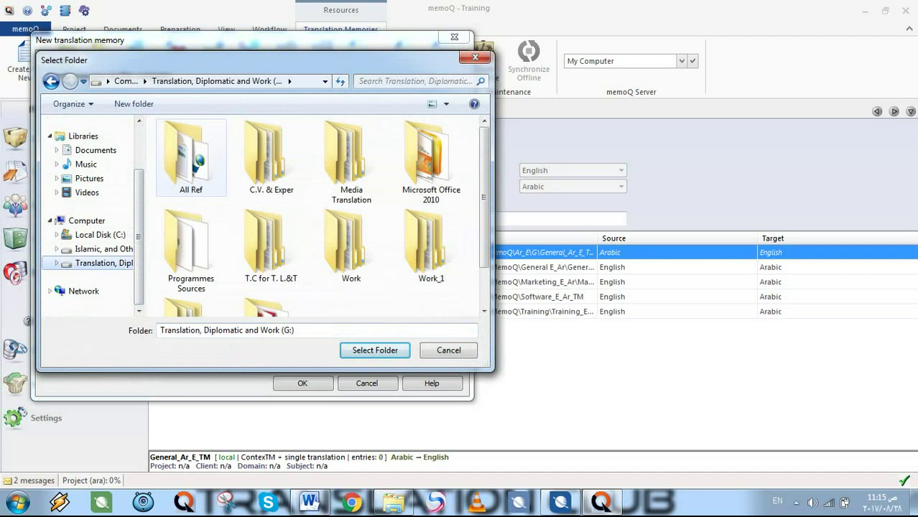
{"action": "double_click", "coordinate": [191, 155]}
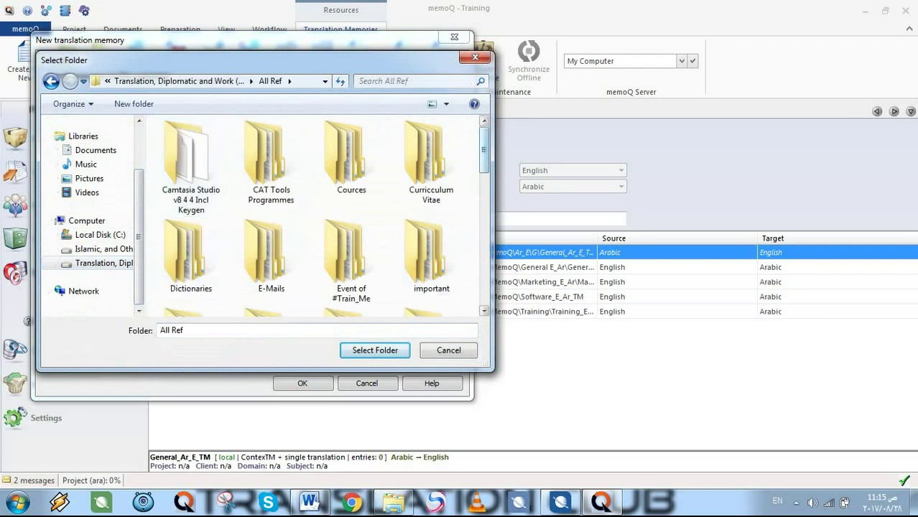
{"action": "scroll", "coordinate": [319, 216], "scroll_direction": "down", "scroll_amount": 5}
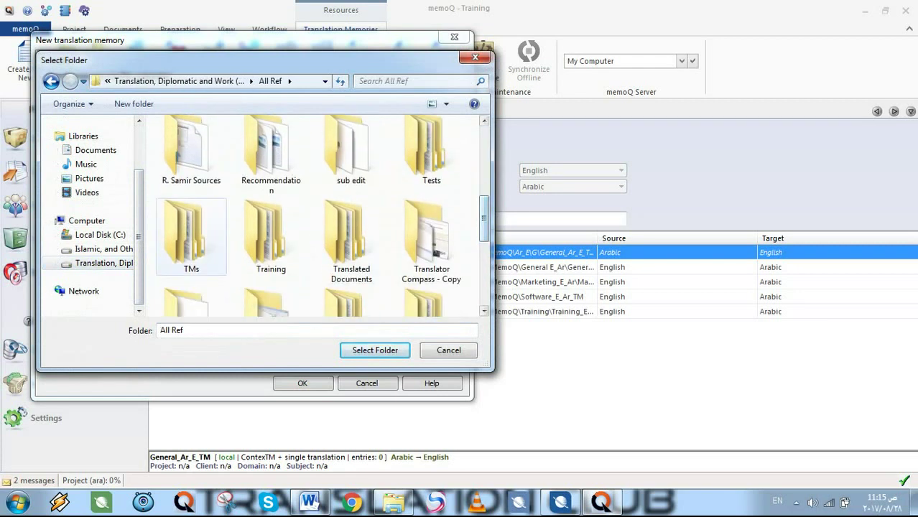
{"action": "double_click", "coordinate": [192, 237]}
{"action": "double_click", "coordinate": [187, 142]}
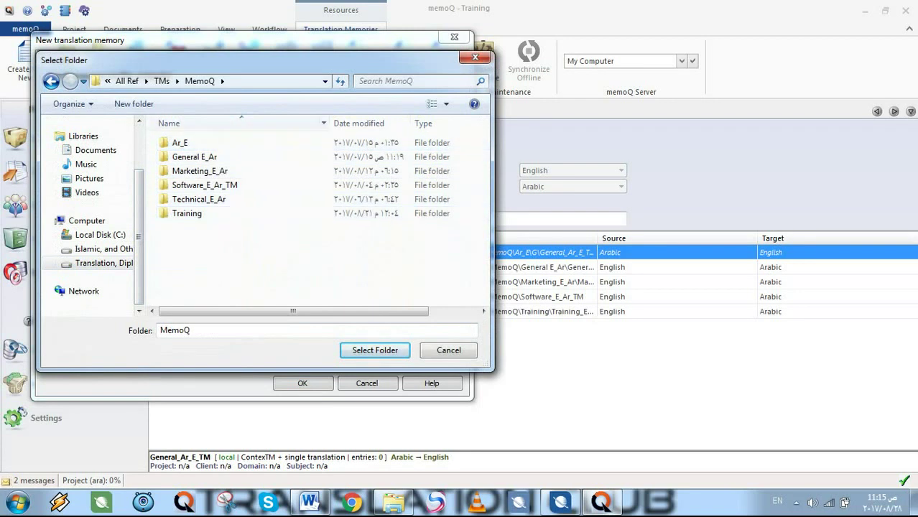
{"action": "left_click", "coordinate": [134, 104]}
{"action": "type", "text": "Tr"}
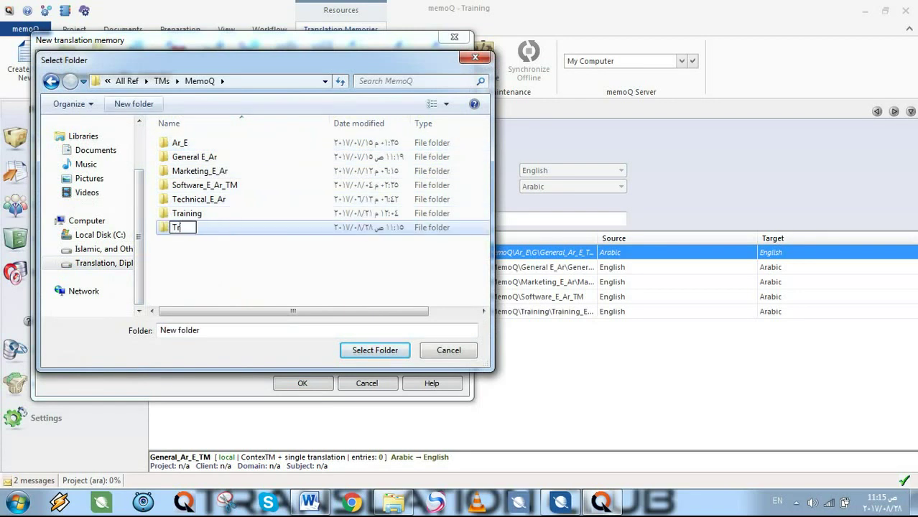
{"action": "type", "text": "aining"}
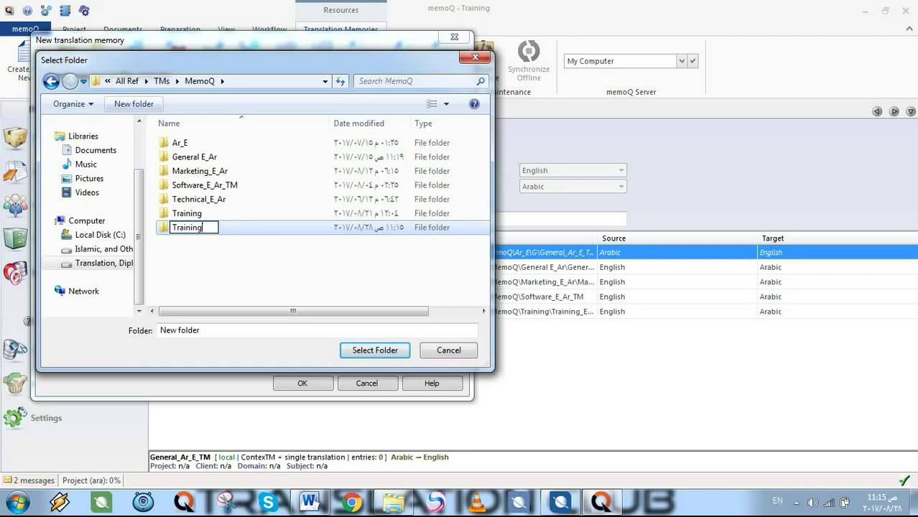
{"action": "key", "text": "Return"}
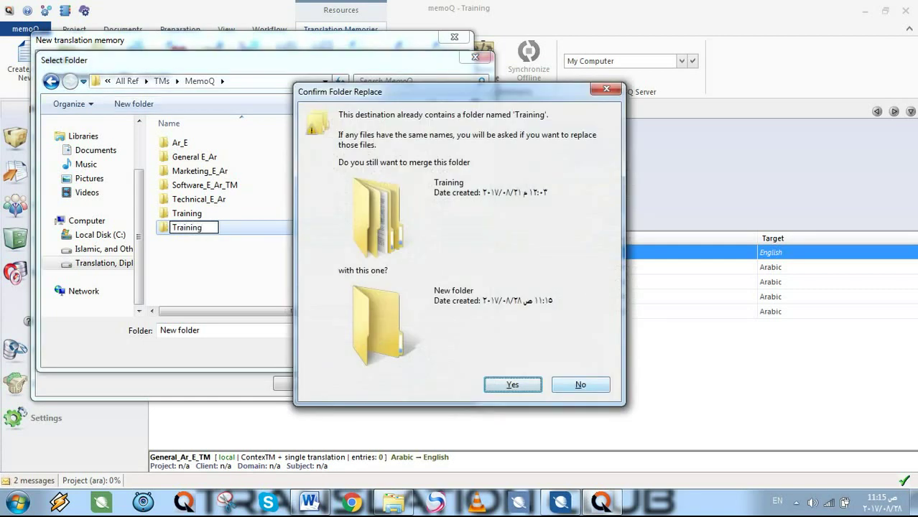
{"action": "left_click", "coordinate": [580, 384]}
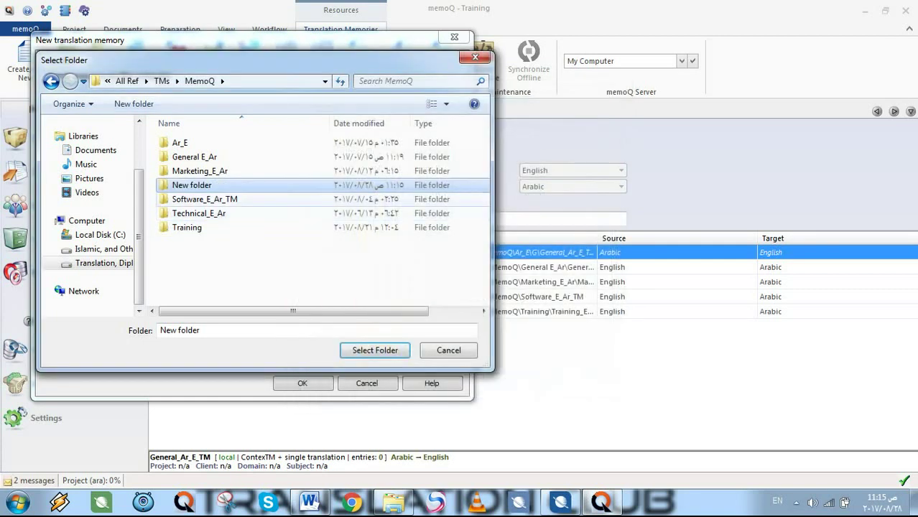
{"action": "key", "text": "shift+Delete"}
{"action": "key", "text": "Return"}
Store the translation memory in the existing Training folder, set its creator to T.C and create it.
{"action": "double_click", "coordinate": [187, 214]}
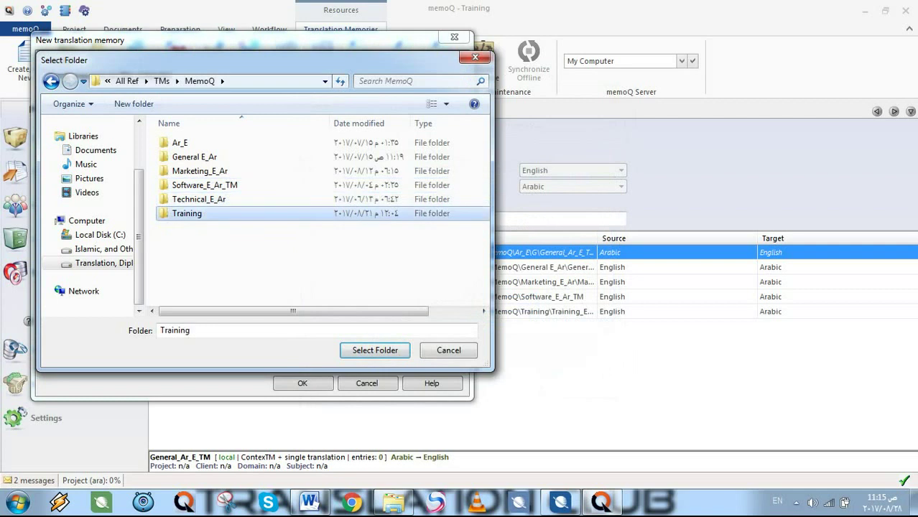
{"action": "left_click", "coordinate": [374, 350]}
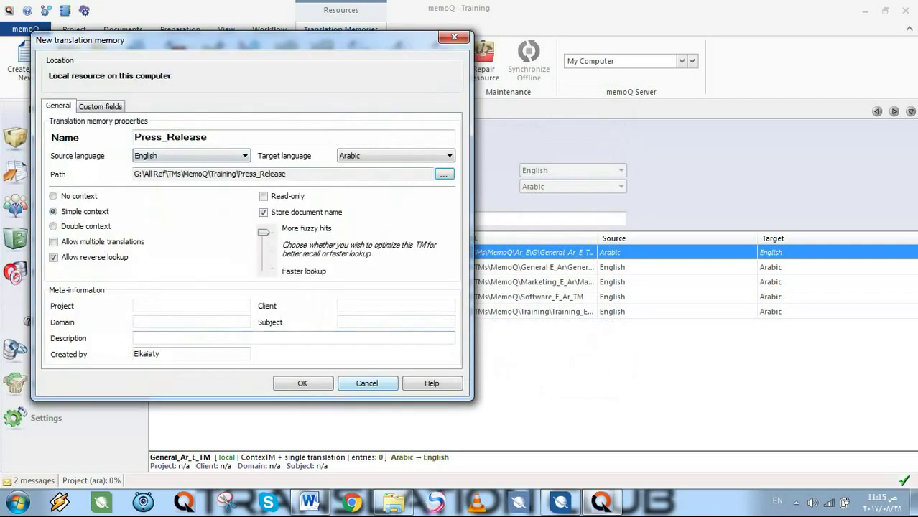
{"action": "double_click", "coordinate": [160, 354]}
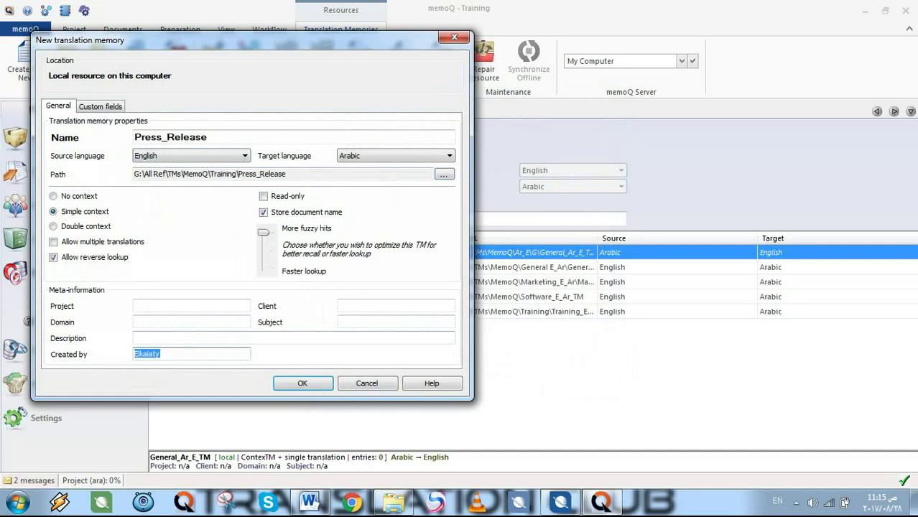
{"action": "type", "text": "T.C"}
{"action": "key", "text": "Return"}
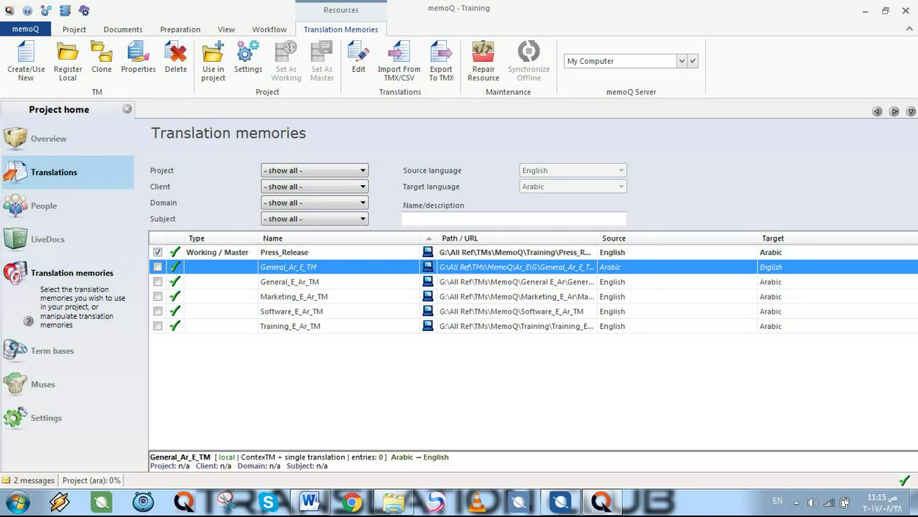
Calculate the statistics for translation-2.docx with the default options and review the counts and analysis tables.
{"action": "left_click", "coordinate": [53, 172]}
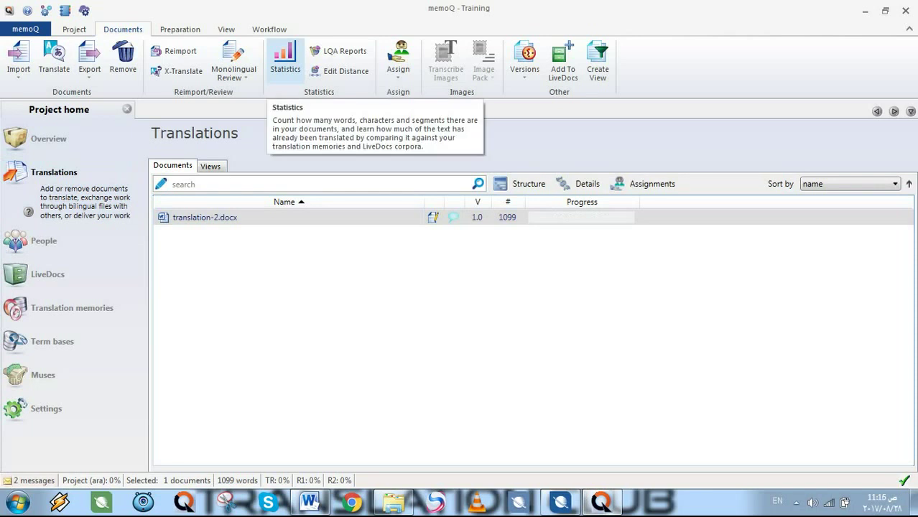
{"action": "left_click", "coordinate": [285, 61]}
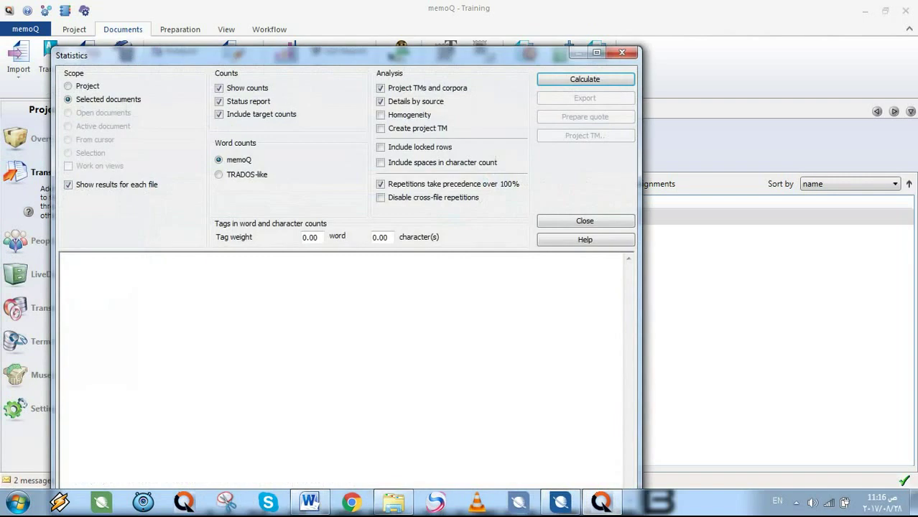
{"action": "left_click", "coordinate": [584, 79]}
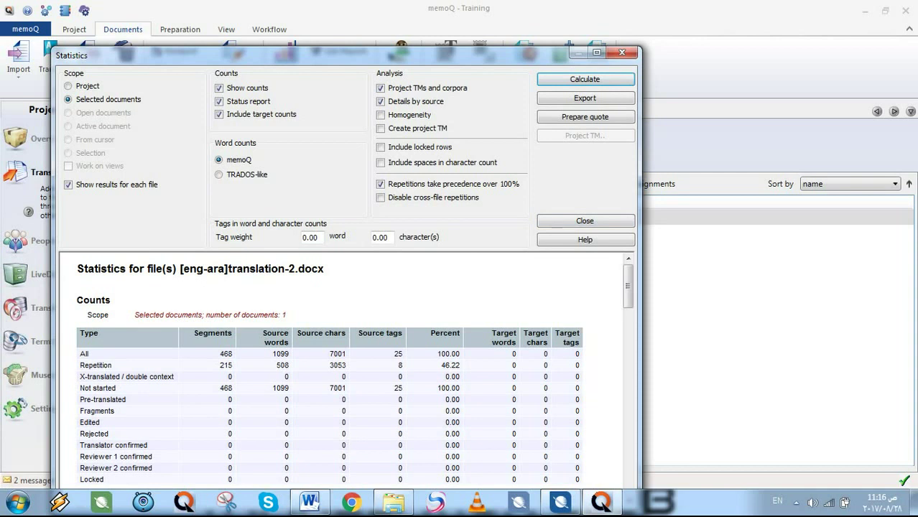
{"action": "scroll", "coordinate": [344, 373], "scroll_direction": "down", "scroll_amount": 10}
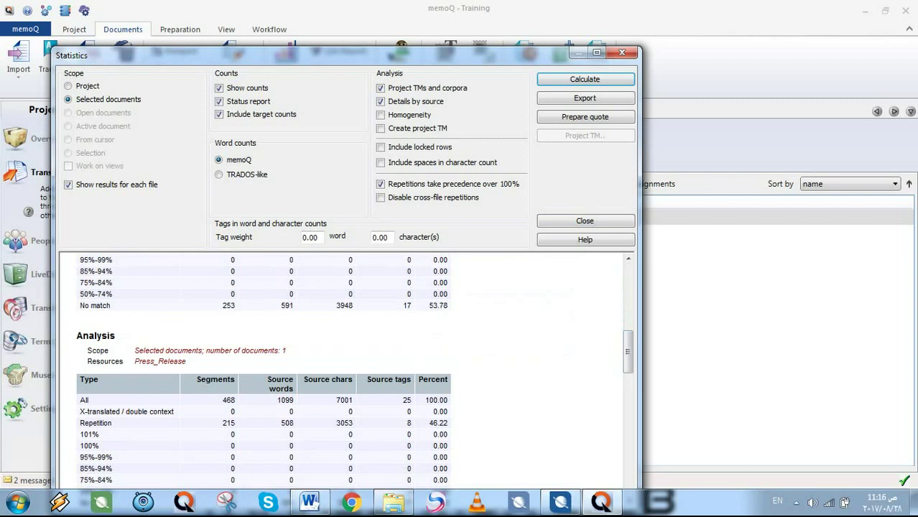
{"action": "scroll", "coordinate": [345, 373], "scroll_direction": "up", "scroll_amount": 4}
{"action": "left_click_drag", "start_coordinate": [627, 330], "coordinate": [628, 331]}
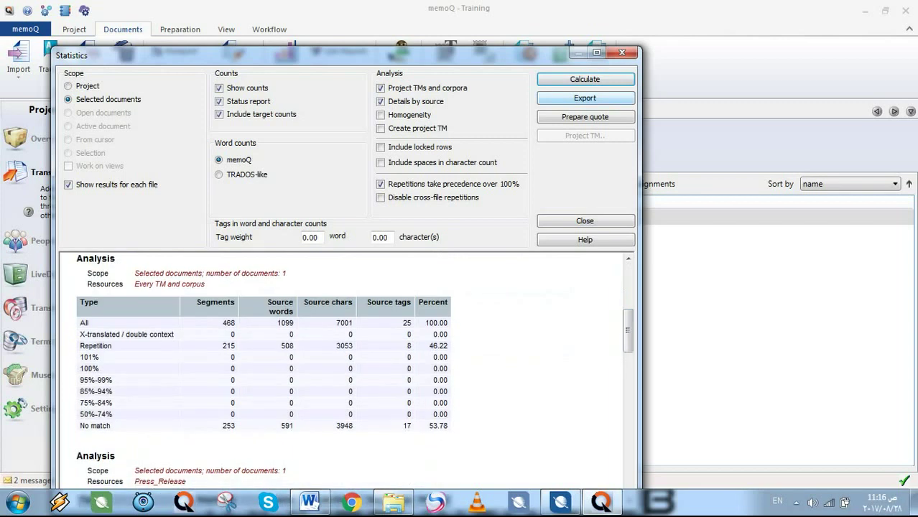
Export the statistics as HTML to G:\Work_1\28-08-2017 Training under the suggested file name and close the statistics.
{"action": "left_click", "coordinate": [584, 98]}
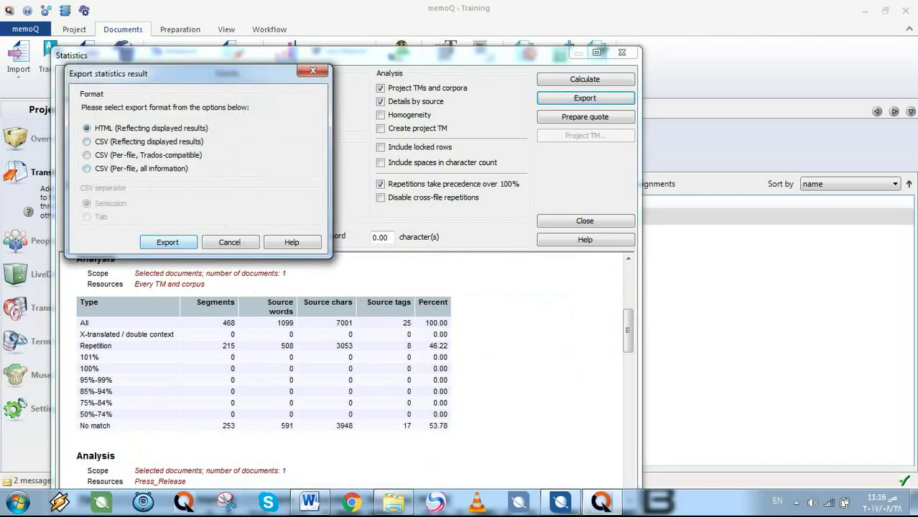
{"action": "left_click", "coordinate": [168, 242]}
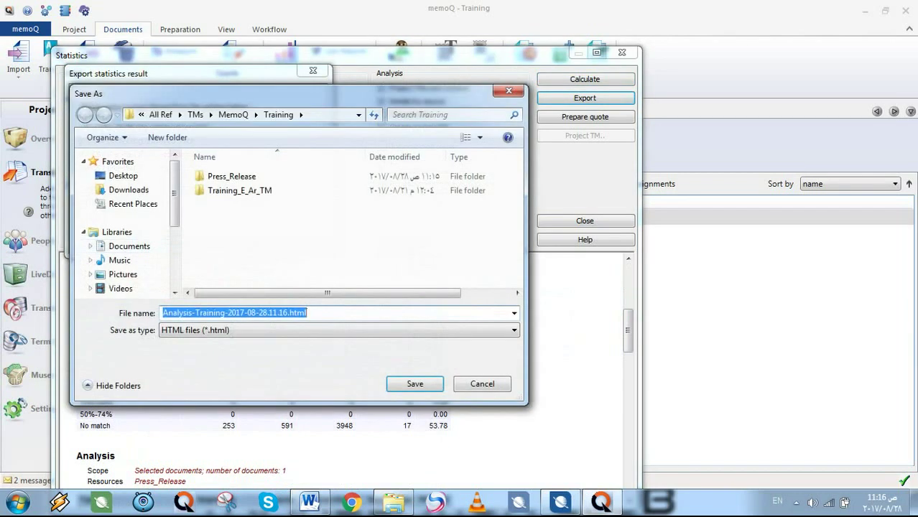
{"action": "type", "text": "G:\\Work_1\\28-08-2017 Training\\Target"}
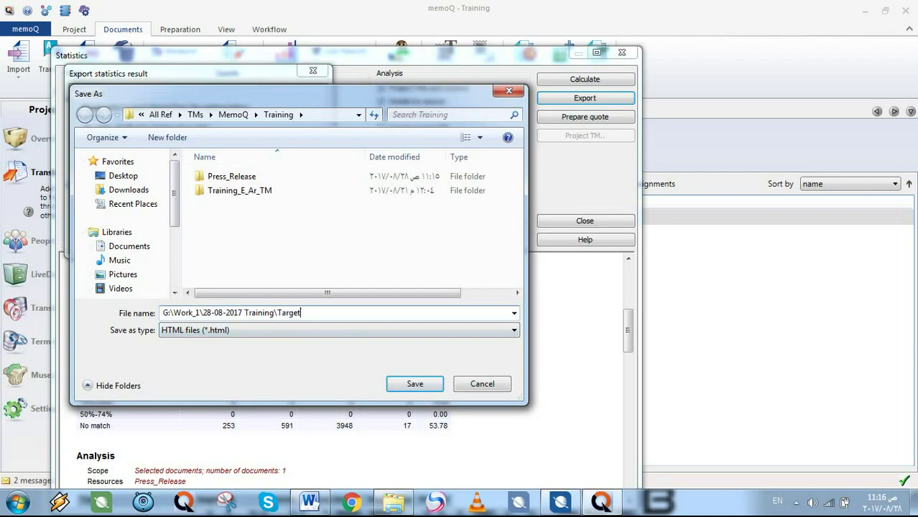
{"action": "key", "text": "Return"}
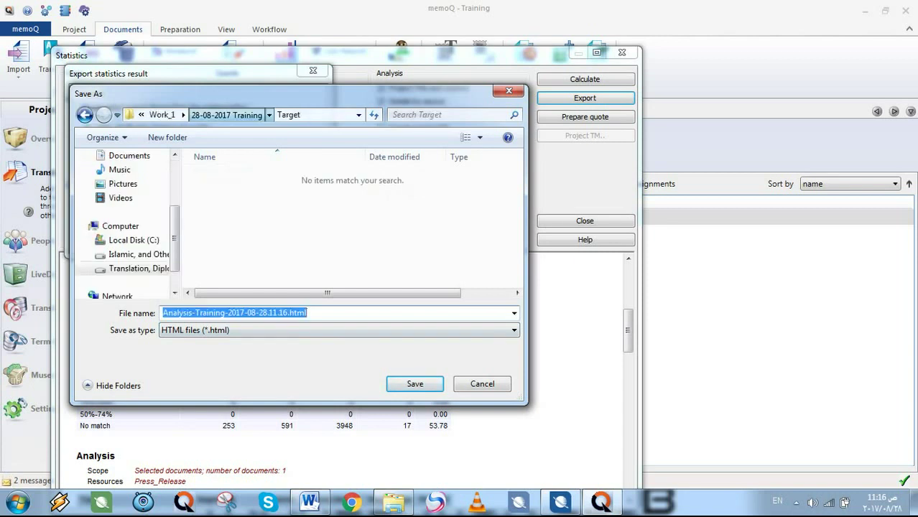
{"action": "left_click", "coordinate": [219, 115]}
{"action": "left_click", "coordinate": [309, 313]}
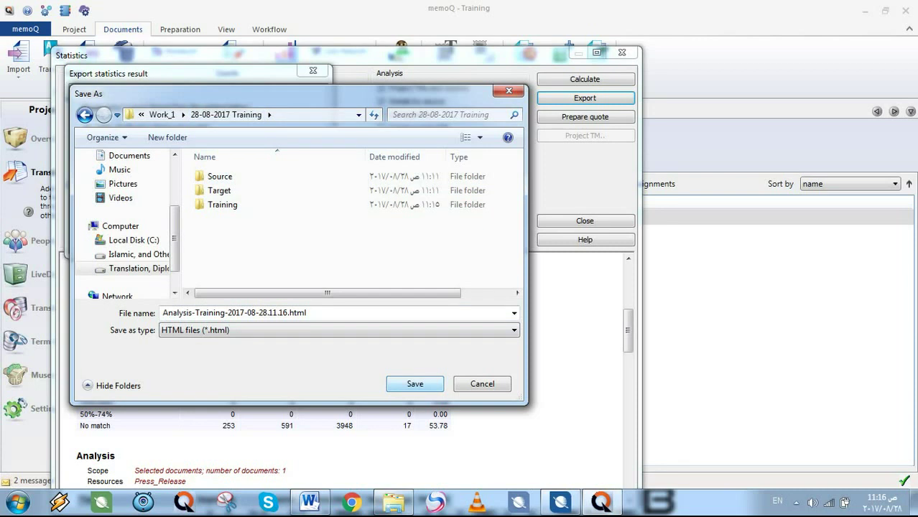
{"action": "key", "text": "Return"}
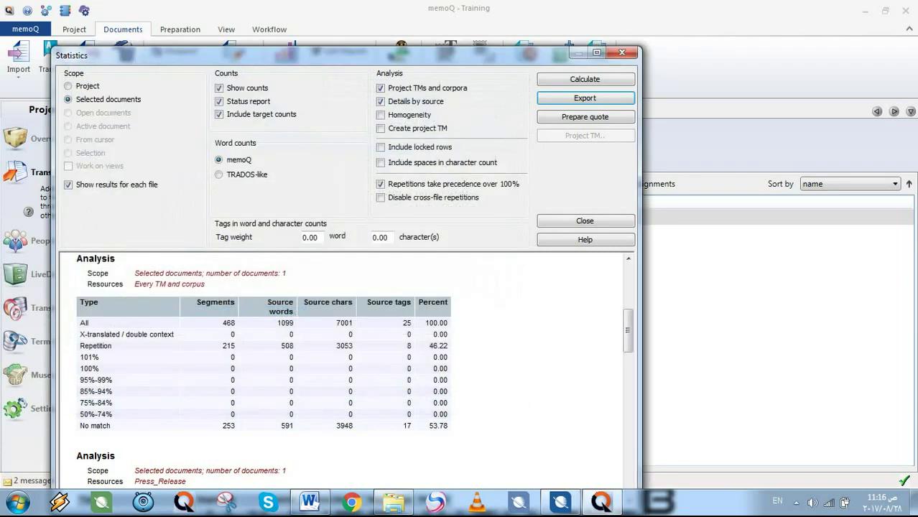
{"action": "left_click", "coordinate": [622, 52]}
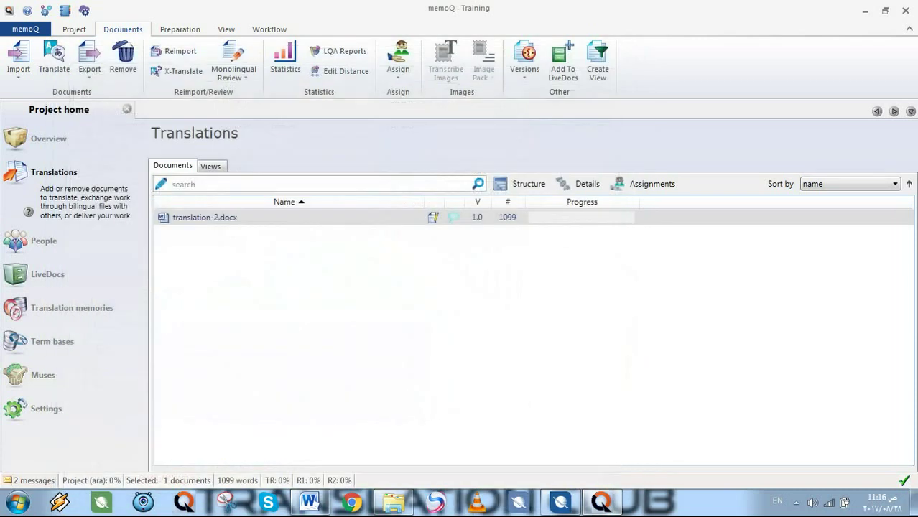
Switch to File Explorer, view the exported HTML analysis report in the browser, and return to memoQ.
{"action": "left_click", "coordinate": [393, 502]}
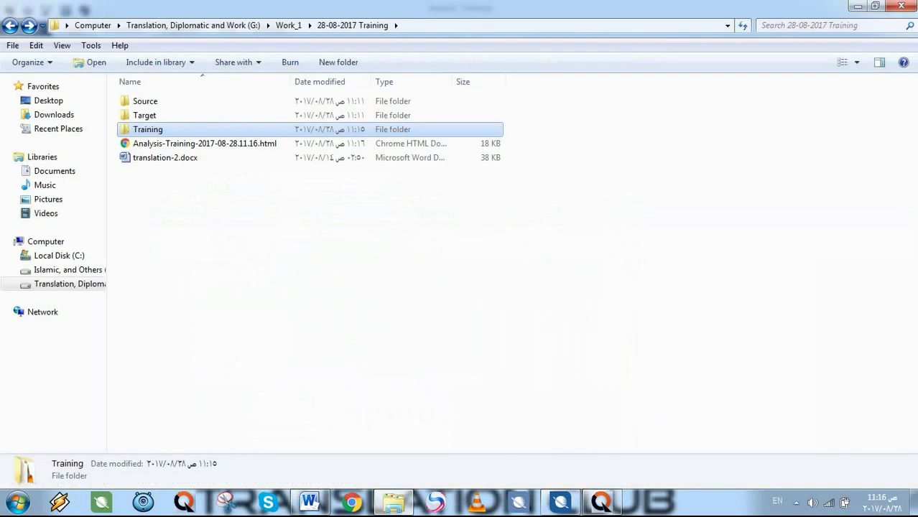
{"action": "left_click", "coordinate": [204, 142]}
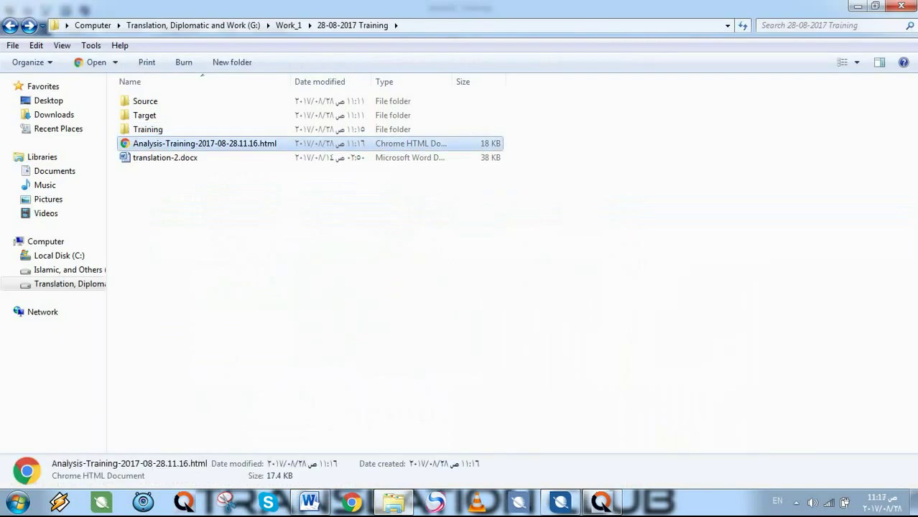
{"action": "key", "text": "Return"}
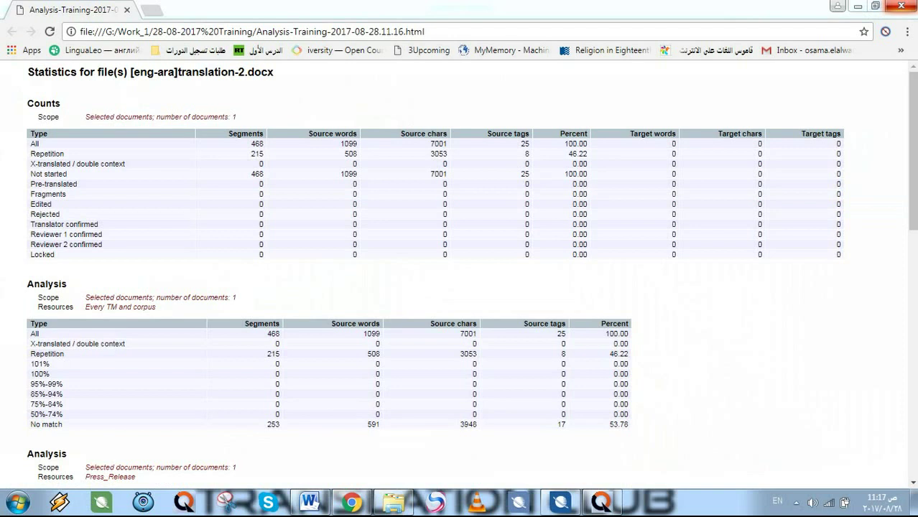
{"action": "left_click", "coordinate": [900, 6]}
{"action": "left_click", "coordinate": [903, 8]}
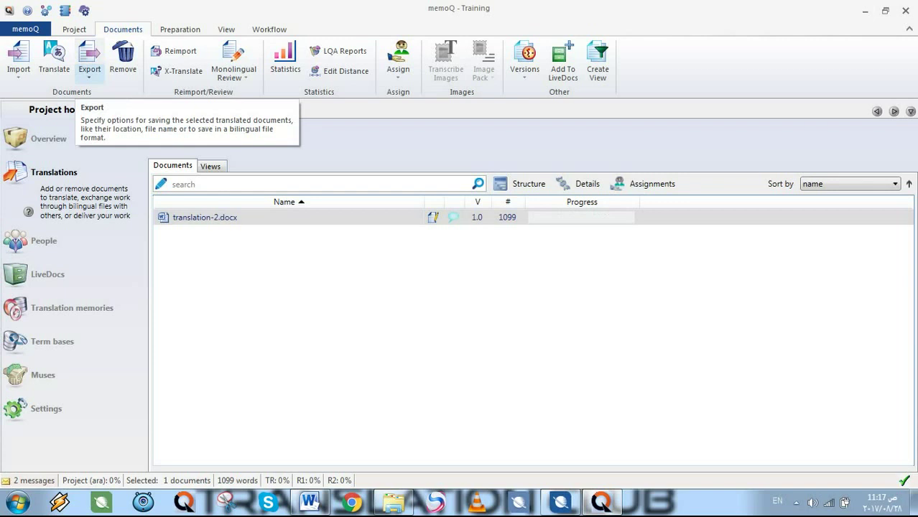
Export translation-2.docx as a bilingual two-column RTF into the Target folder of 28-08-2017 Training under the suggested file name.
{"action": "left_click", "coordinate": [89, 73]}
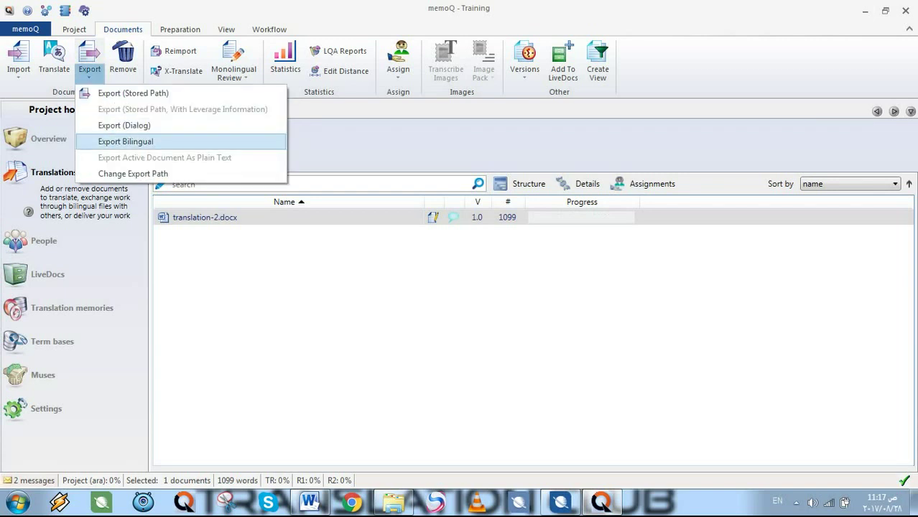
{"action": "left_click", "coordinate": [125, 142]}
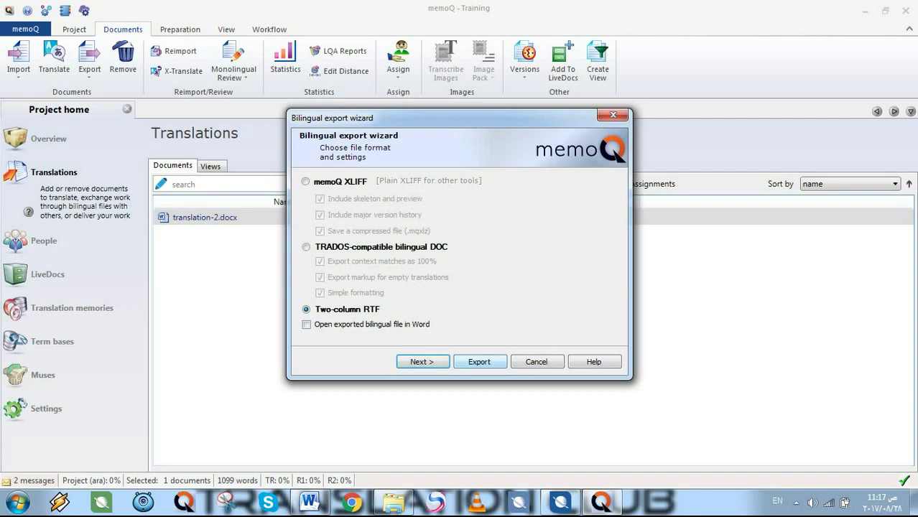
{"action": "left_click", "coordinate": [479, 361]}
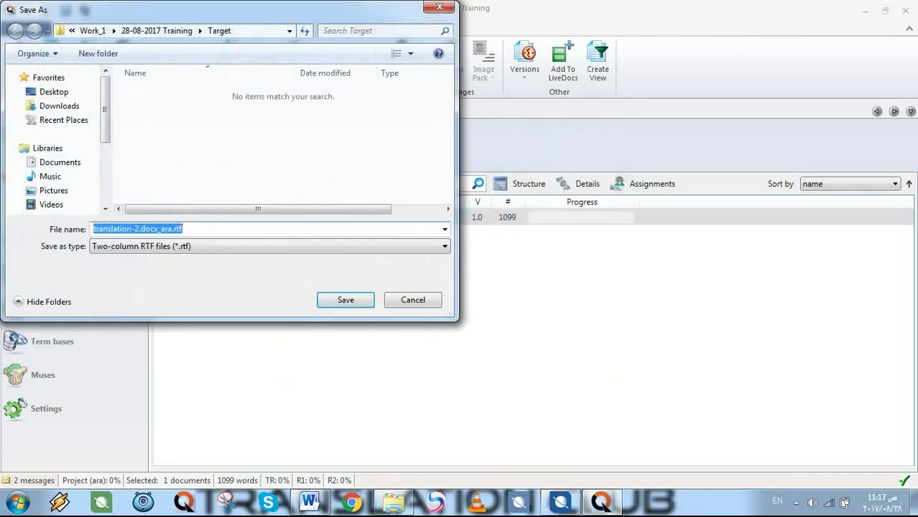
{"action": "left_click", "coordinate": [157, 30]}
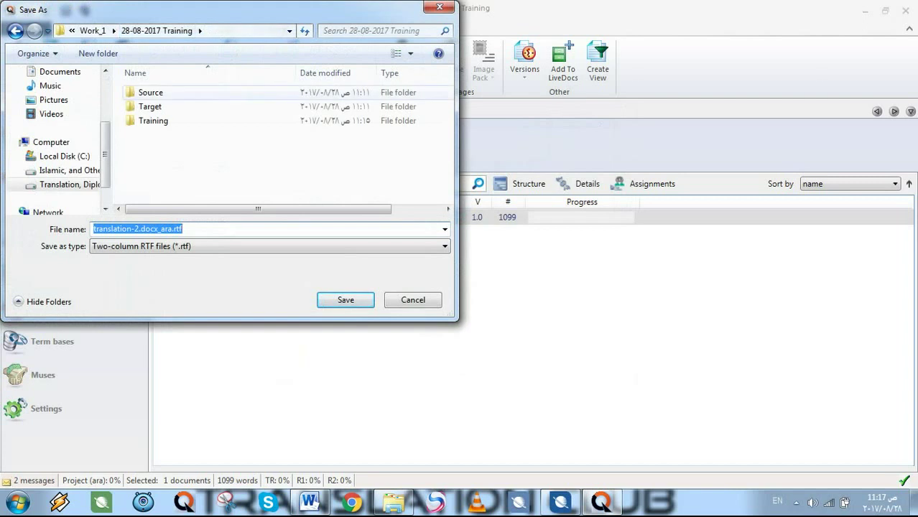
{"action": "double_click", "coordinate": [150, 106]}
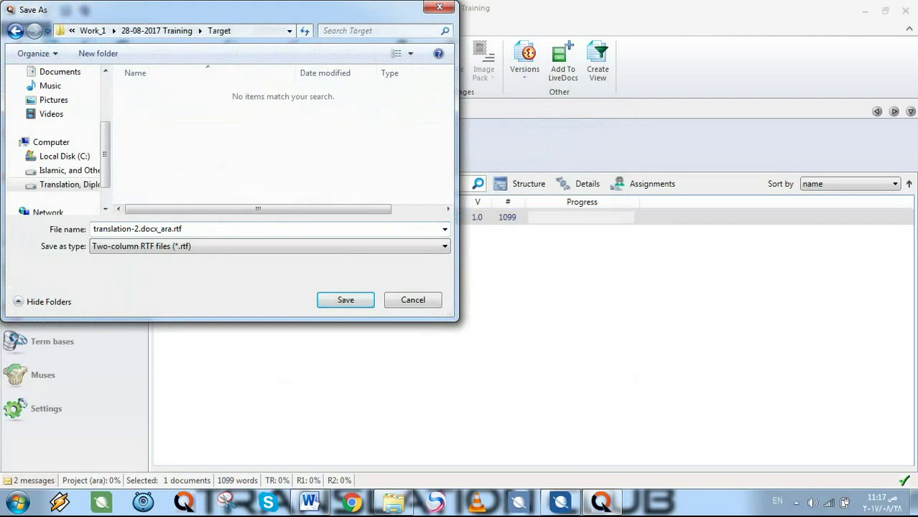
{"action": "key", "text": "Return"}
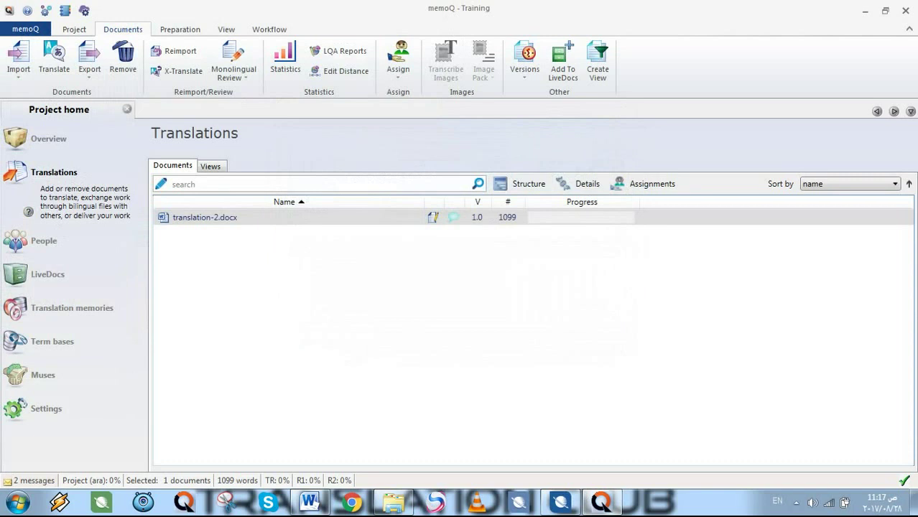
Switch to File Explorer, view translation-2.docx from the Target folder in Word, dismiss the activation dialogs and close the document.
{"action": "left_click", "coordinate": [393, 502]}
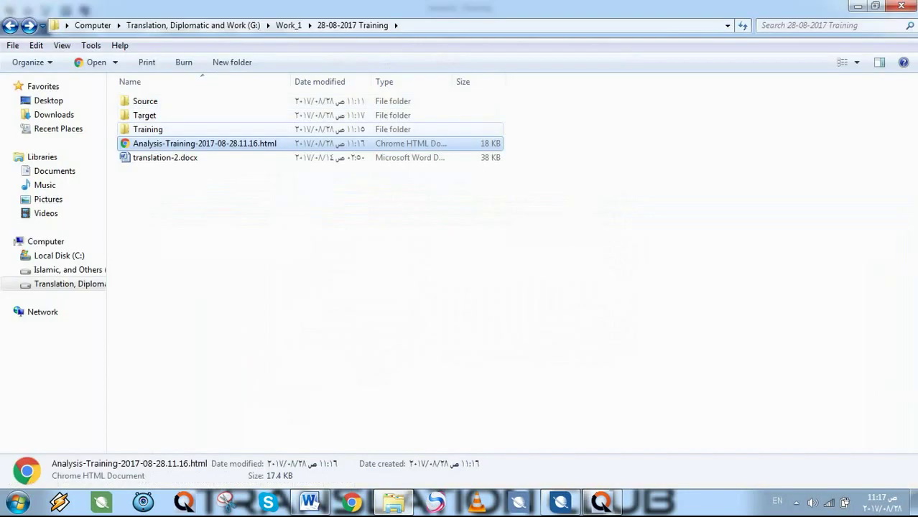
{"action": "double_click", "coordinate": [144, 114]}
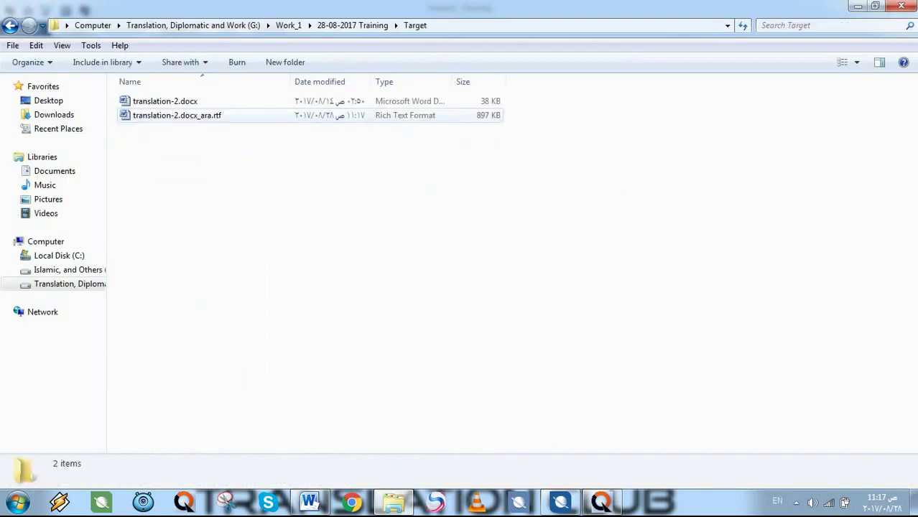
{"action": "left_click", "coordinate": [144, 115]}
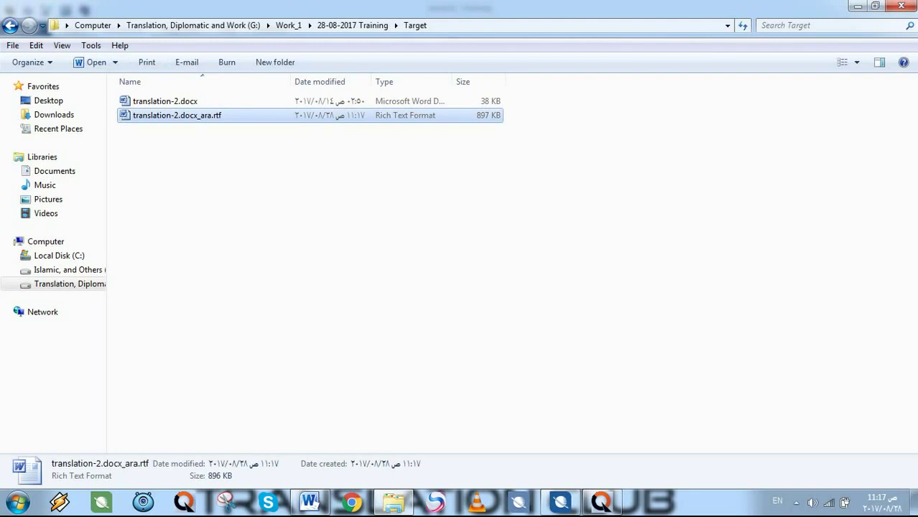
{"action": "key", "text": "Return"}
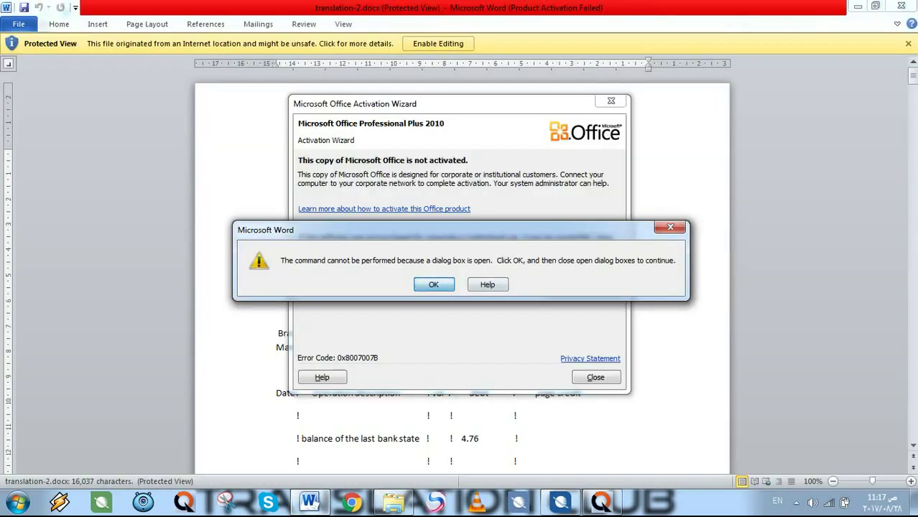
{"action": "key", "text": "Return"}
{"action": "key", "text": "Return"}
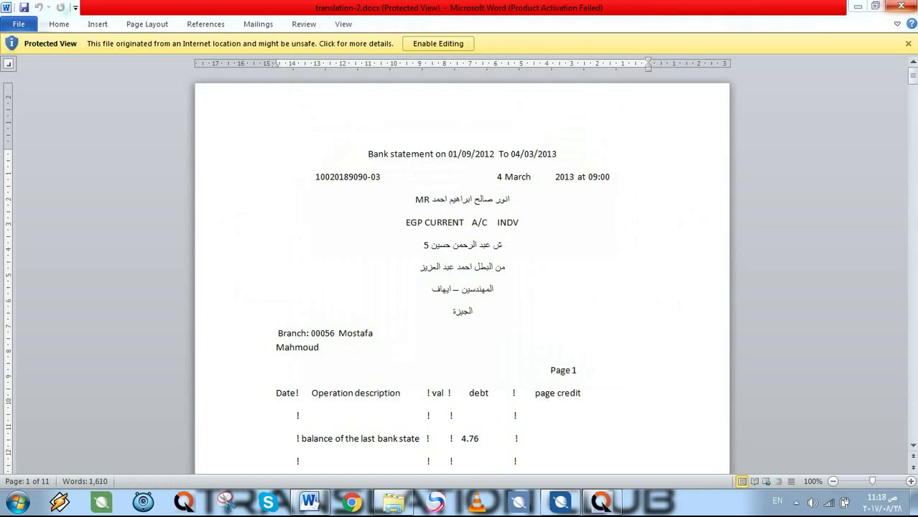
{"action": "left_click", "coordinate": [901, 6]}
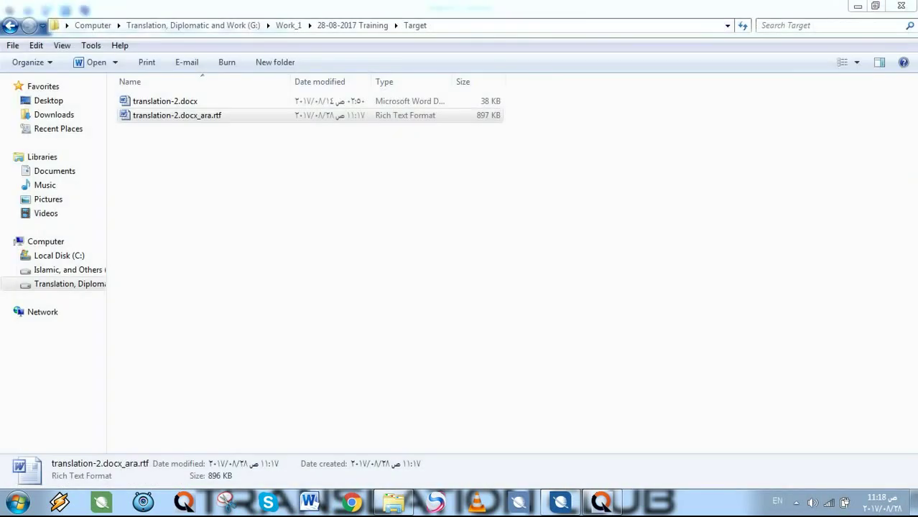
Open translation-2.docx_ara.rtf in Word, look through the bilingual table's English, Arabic, Comment and Status columns, and close it.
{"action": "double_click", "coordinate": [177, 115]}
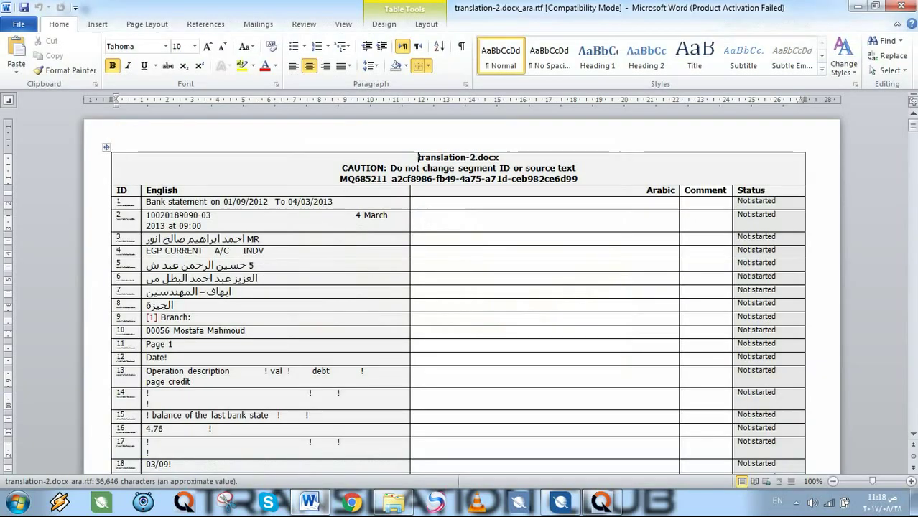
{"action": "left_click", "coordinate": [611, 101]}
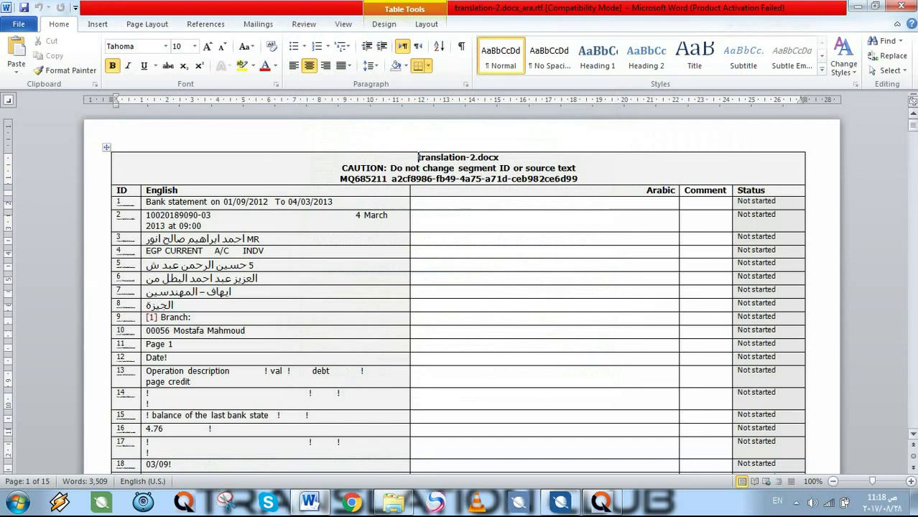
{"action": "scroll", "coordinate": [461, 290], "scroll_direction": "down", "scroll_amount": 20}
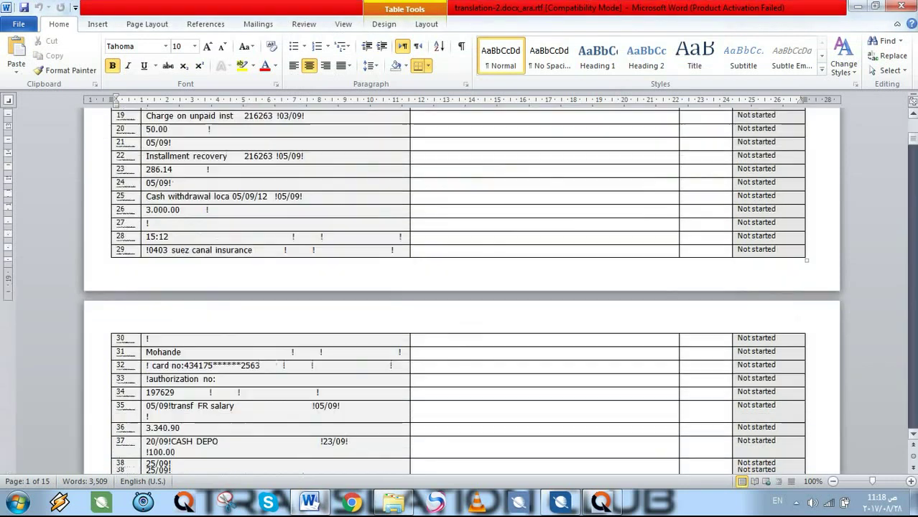
{"action": "scroll", "coordinate": [461, 291], "scroll_direction": "down", "scroll_amount": 5}
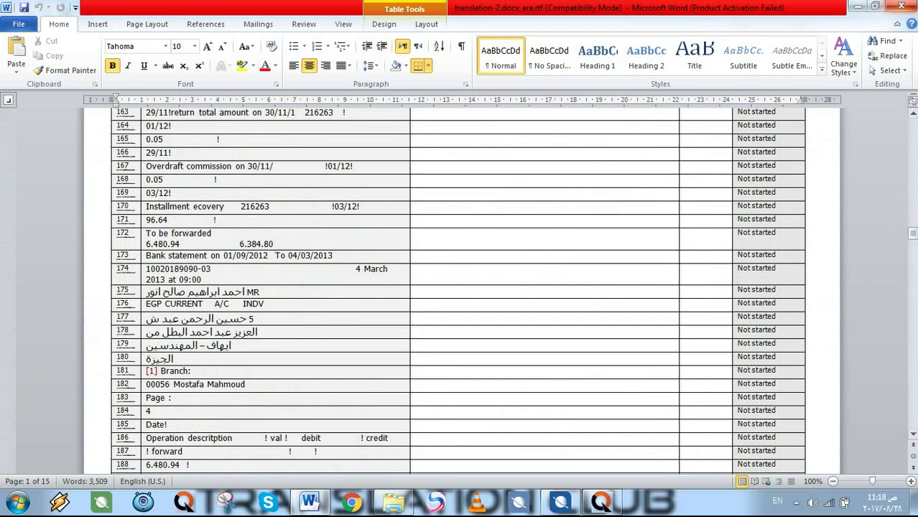
{"action": "left_click", "coordinate": [901, 6]}
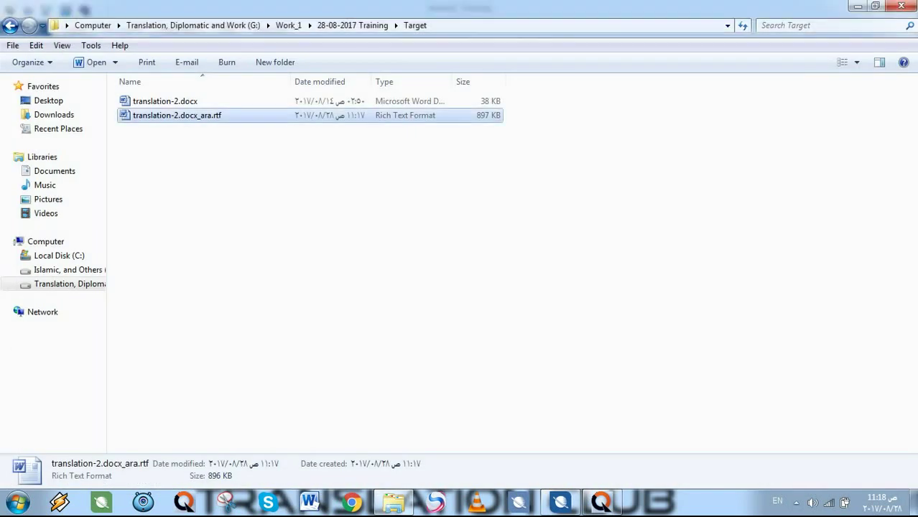
Reopen translation-2.docx_ara.rtf, dismiss the activation dialog, inspect the empty Arabic column with Arabic input active, and close without saving.
{"action": "double_click", "coordinate": [177, 115]}
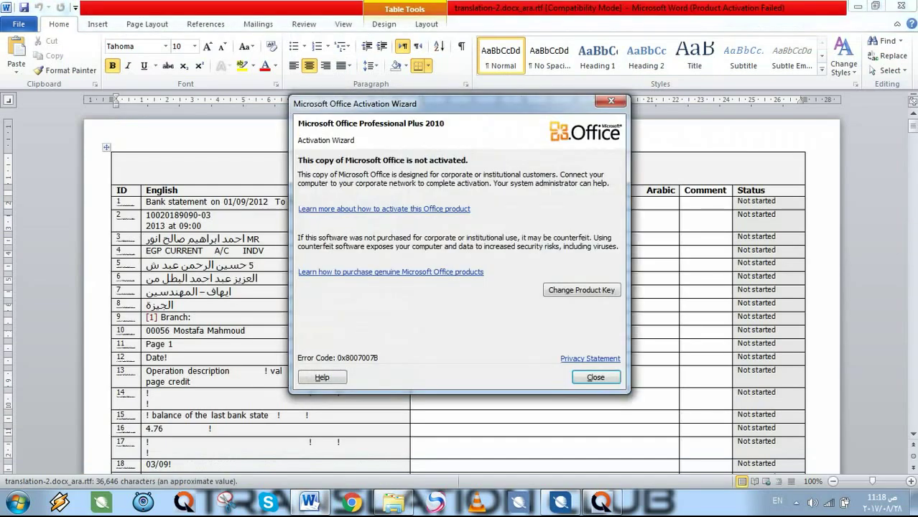
{"action": "key", "text": "Return"}
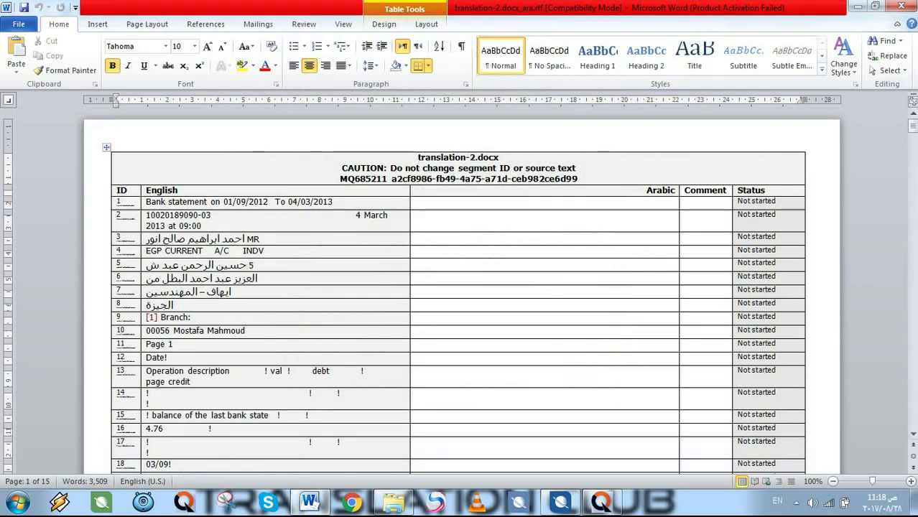
{"action": "left_click", "coordinate": [675, 203]}
{"action": "key", "text": "alt+shift"}
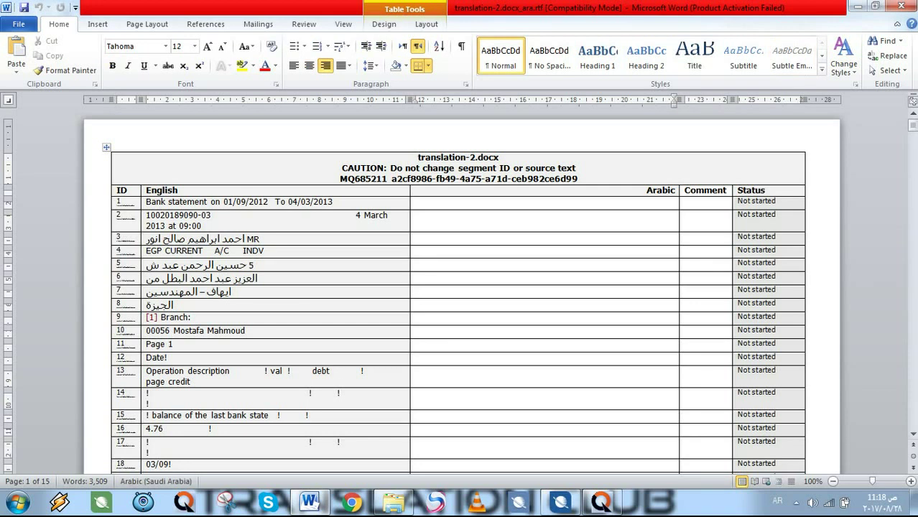
{"action": "left_click_drag", "start_coordinate": [601, 251], "coordinate": [601, 317]}
{"action": "double_click", "coordinate": [602, 317]}
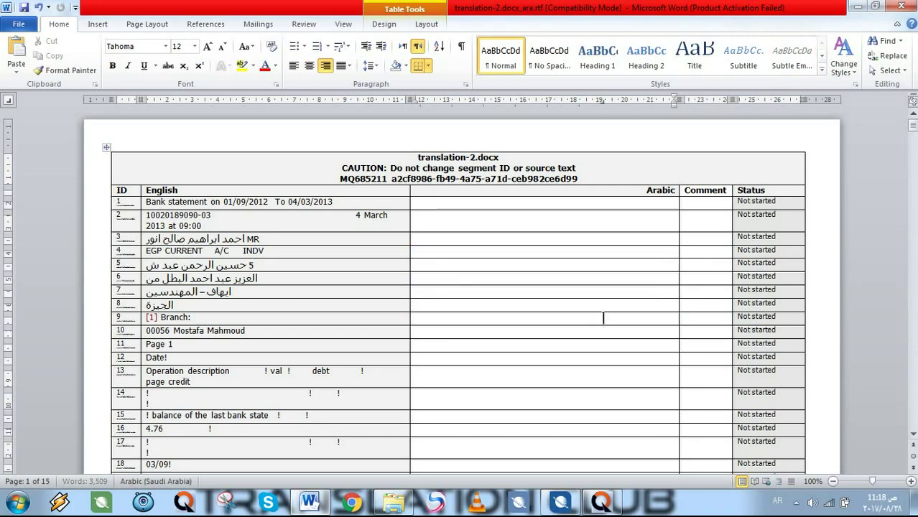
{"action": "left_click", "coordinate": [901, 6]}
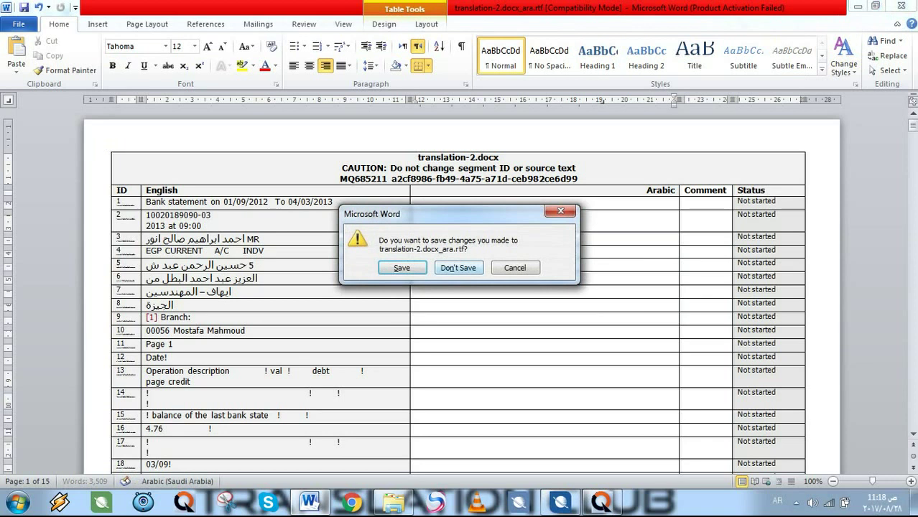
{"action": "left_click", "coordinate": [458, 267]}
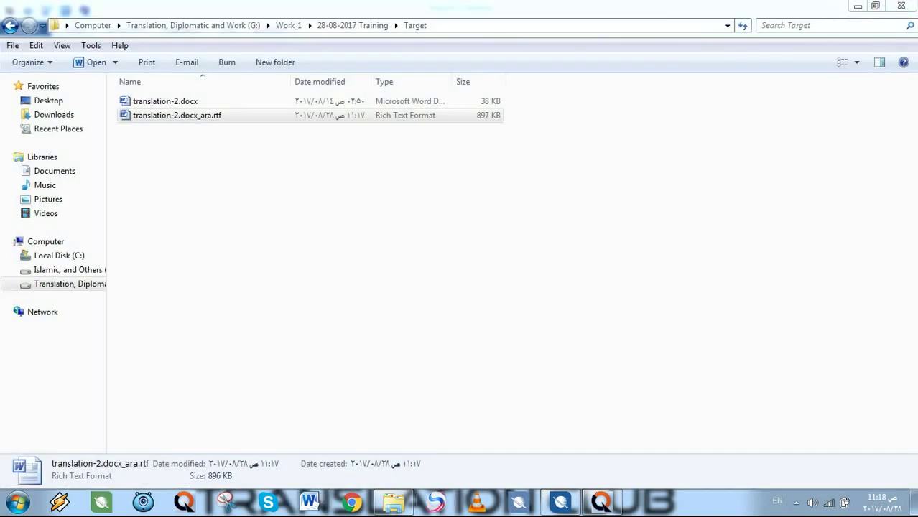
Return to memoQ, open translation-2.docx in the translation editor and go to the target cell of segment 8.
{"action": "left_click", "coordinate": [602, 501]}
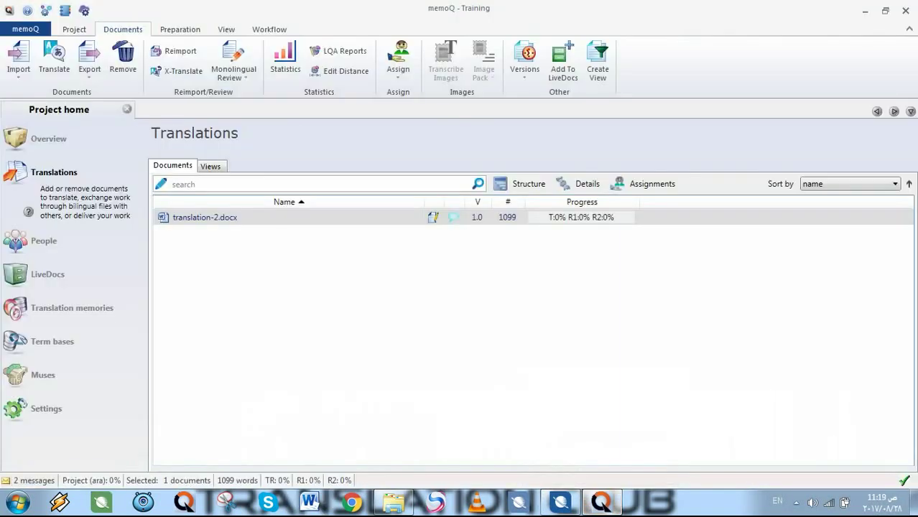
{"action": "double_click", "coordinate": [205, 217]}
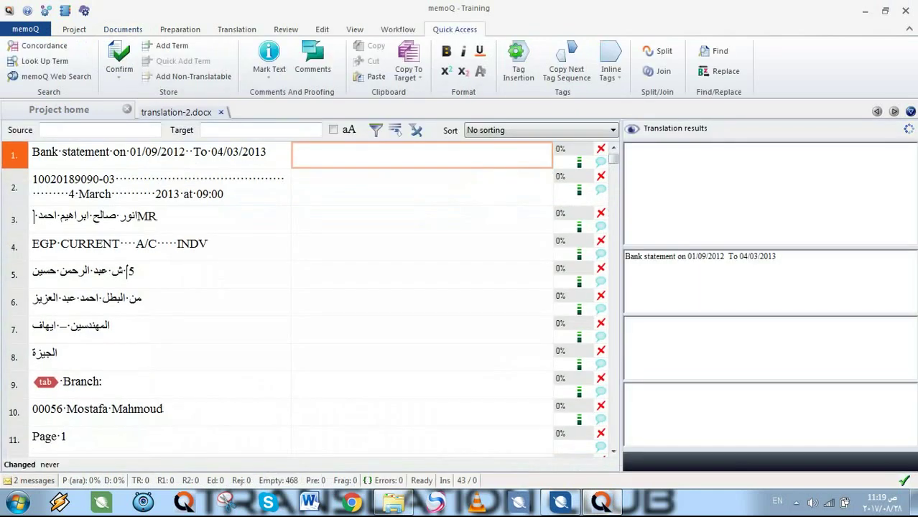
{"action": "left_click", "coordinate": [158, 217]}
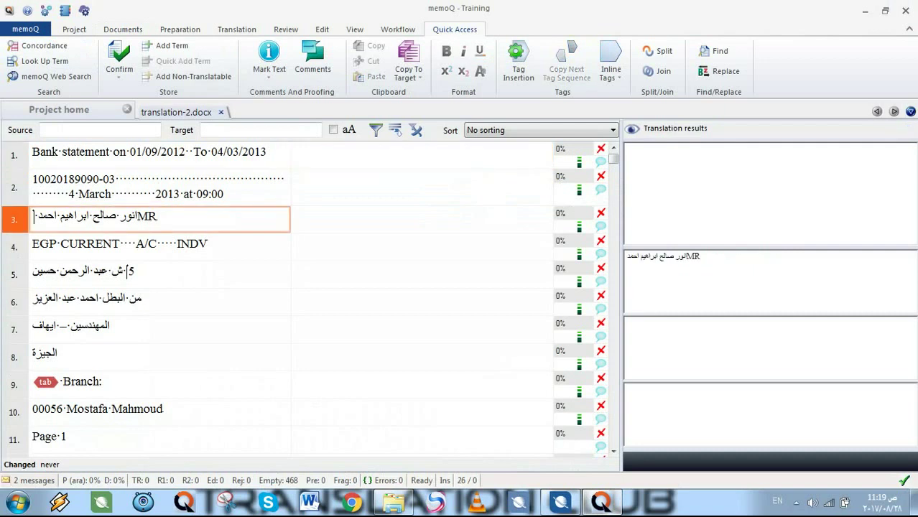
{"action": "left_click", "coordinate": [421, 187]}
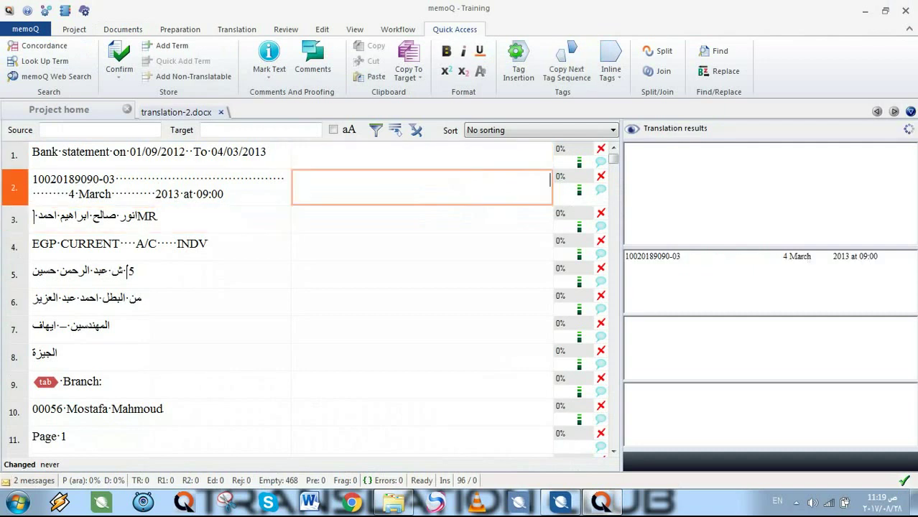
{"action": "left_click", "coordinate": [421, 356]}
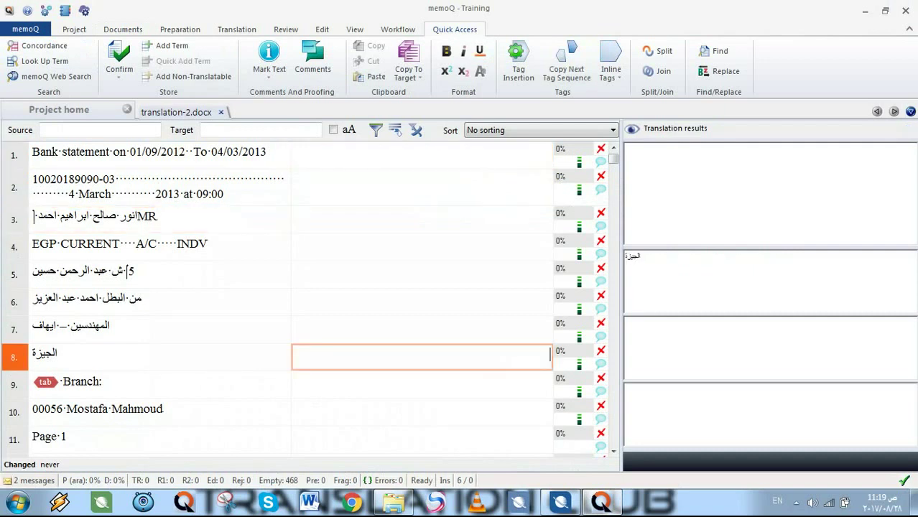